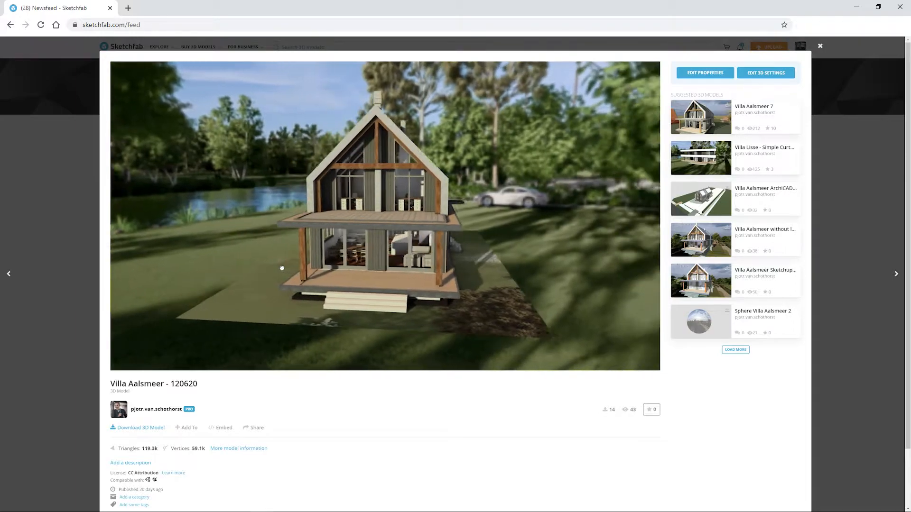
- Examine the sample house models from several sides, including Hunt House, Seneca Falls, and view the Villa Lisse model in VR
{"action": "left_click_drag", "start_coordinate": [283, 269], "coordinate": [295, 268]}
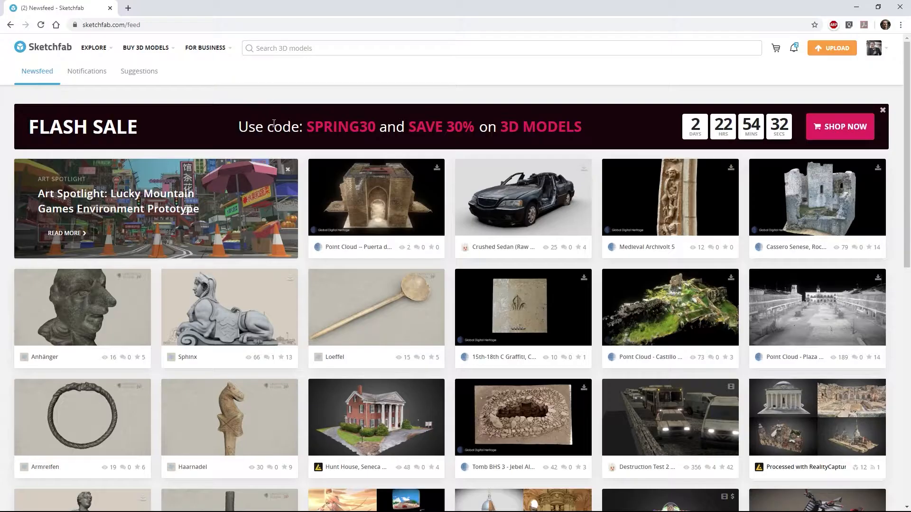
{"action": "scroll", "coordinate": [274, 126], "scroll_direction": "down", "scroll_amount": 7}
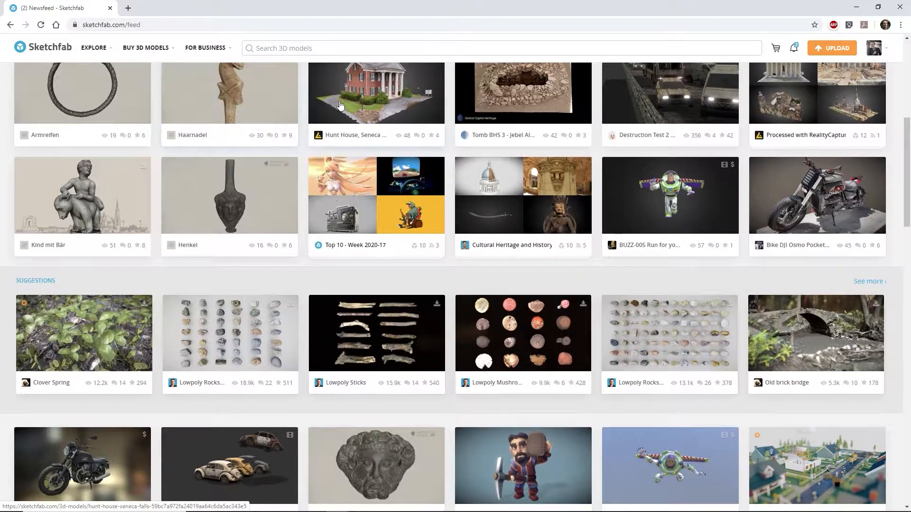
{"action": "left_click", "coordinate": [368, 98]}
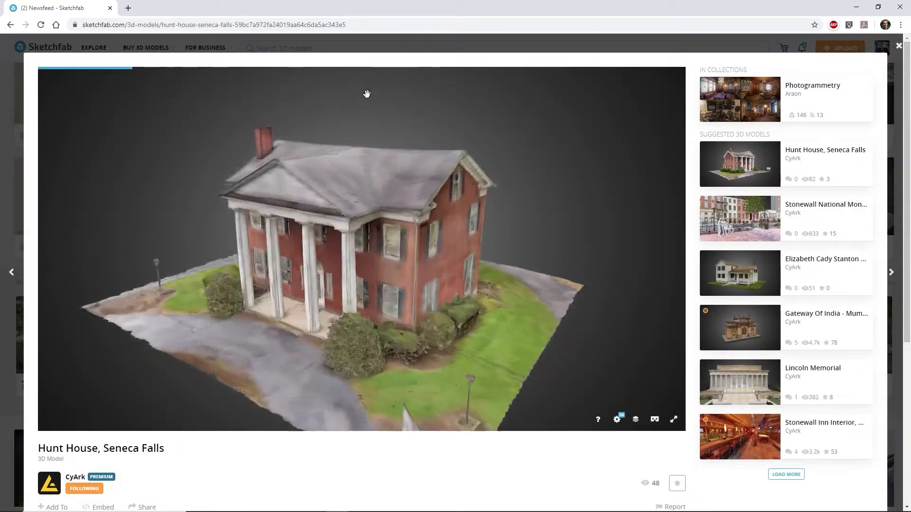
{"action": "left_click_drag", "start_coordinate": [443, 205], "coordinate": [177, 246]}
{"action": "left_click_drag", "start_coordinate": [408, 215], "coordinate": [134, 215]}
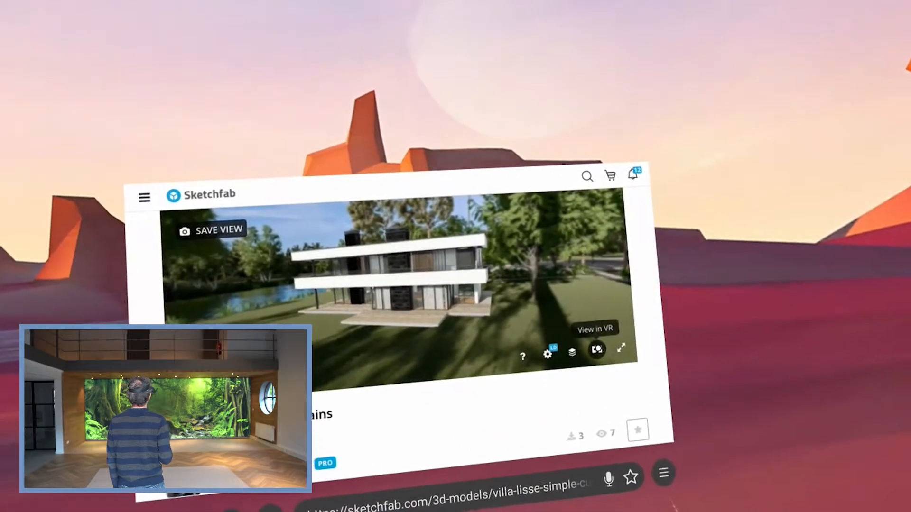
{"action": "left_click", "coordinate": [604, 347]}
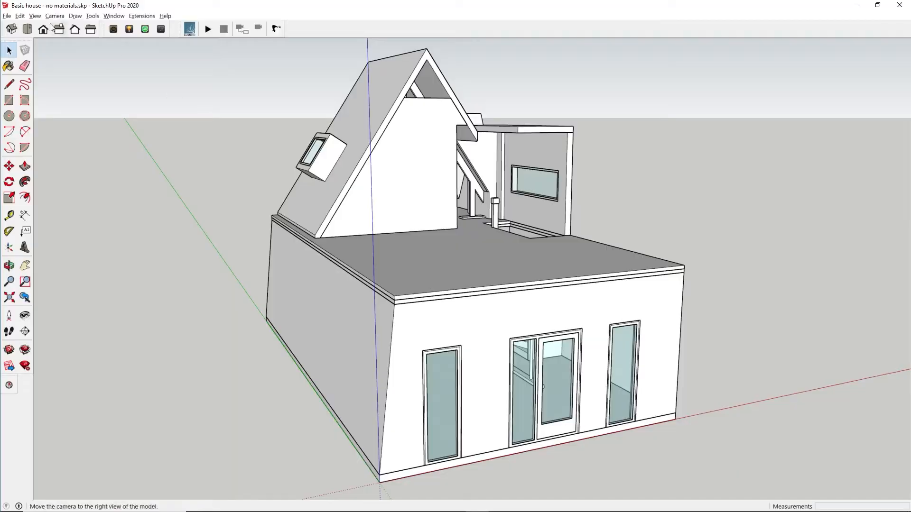
- In SketchUp, export the house as an FBX file named Basic house - no materials, accepting the current FBX export options
{"action": "left_click", "coordinate": [7, 15]}
{"action": "mouse_move", "coordinate": [17, 160]}
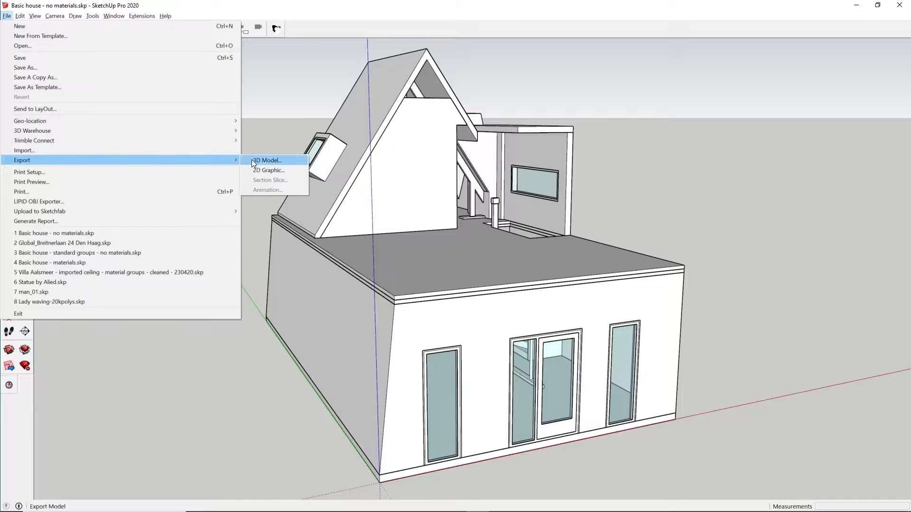
{"action": "left_click", "coordinate": [254, 160]}
{"action": "left_click", "coordinate": [772, 496]}
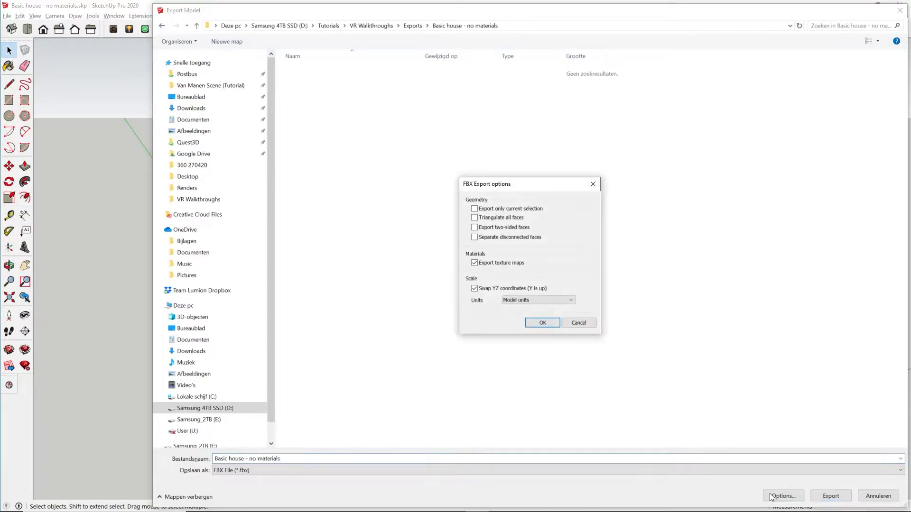
{"action": "left_click", "coordinate": [549, 323]}
{"action": "left_click", "coordinate": [830, 496]}
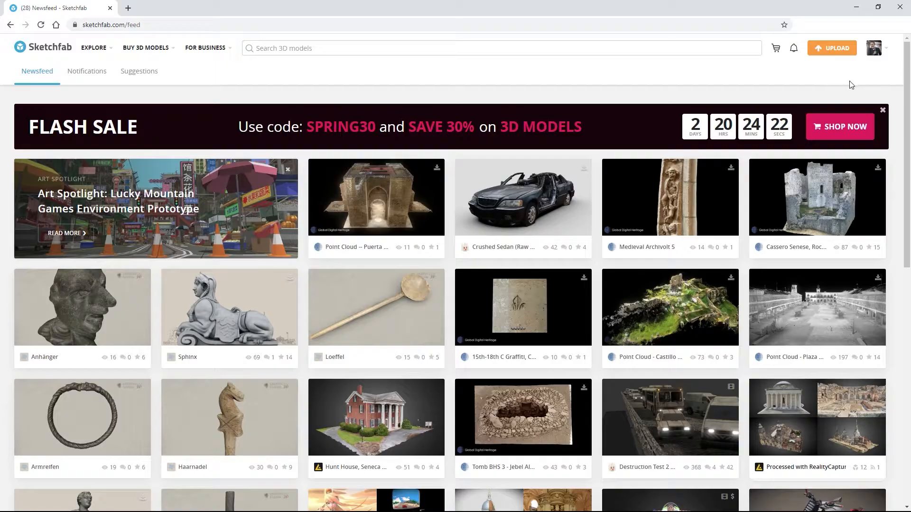
- Switch to Sketchfab and upload Basic house - no materials.fbx as a new model
{"action": "left_click", "coordinate": [834, 49]}
{"action": "key", "text": "alt+Tab"}
{"action": "left_click_drag", "start_coordinate": [683, 179], "coordinate": [420, 243]}
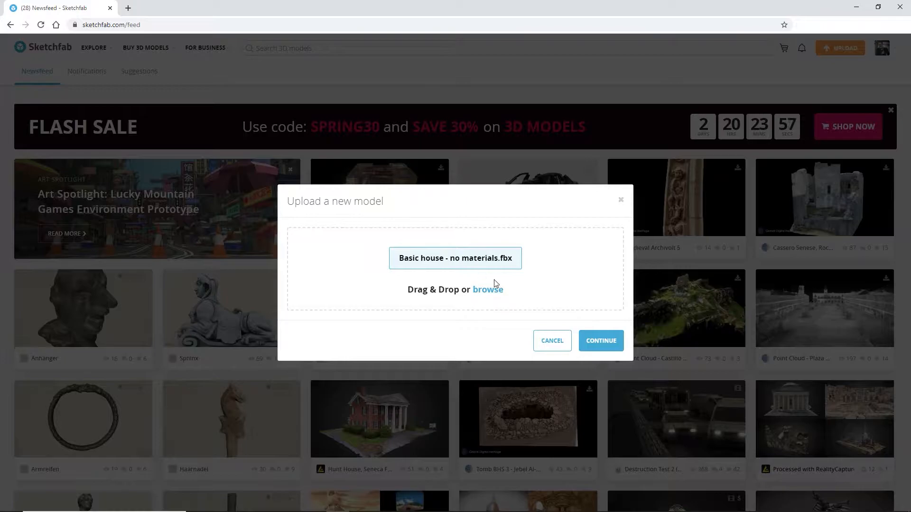
{"action": "left_click", "coordinate": [587, 341]}
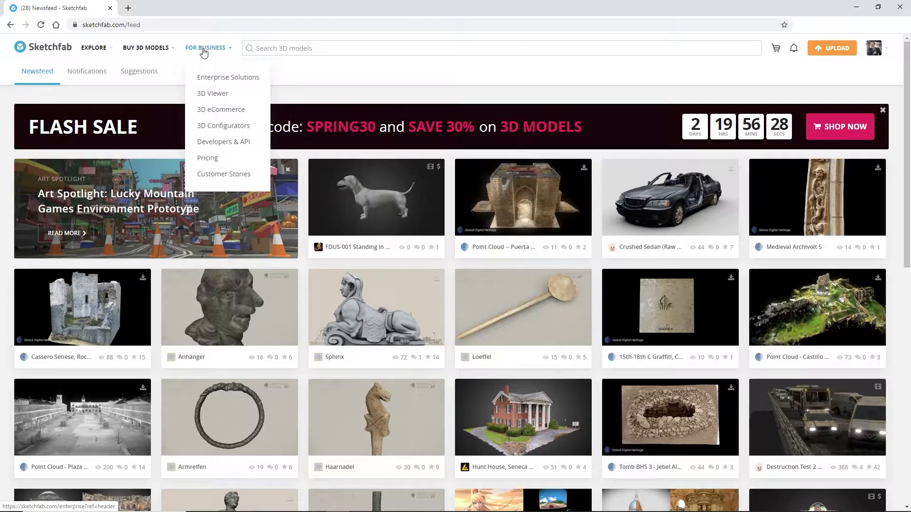
- Look up the Sketchfab pricing and compare the subscription plans for individuals
{"action": "left_click", "coordinate": [212, 160]}
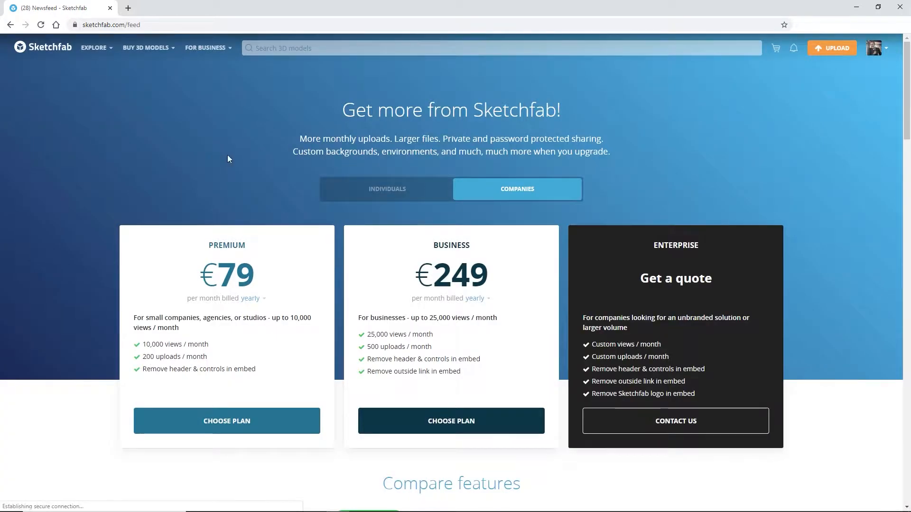
{"action": "left_click", "coordinate": [378, 195]}
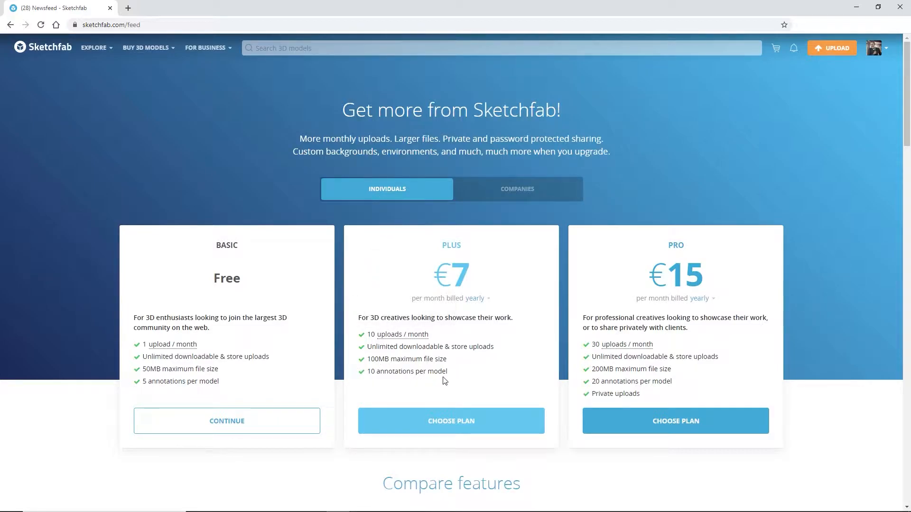
{"action": "left_click_drag", "start_coordinate": [905, 122], "coordinate": [905, 123]}
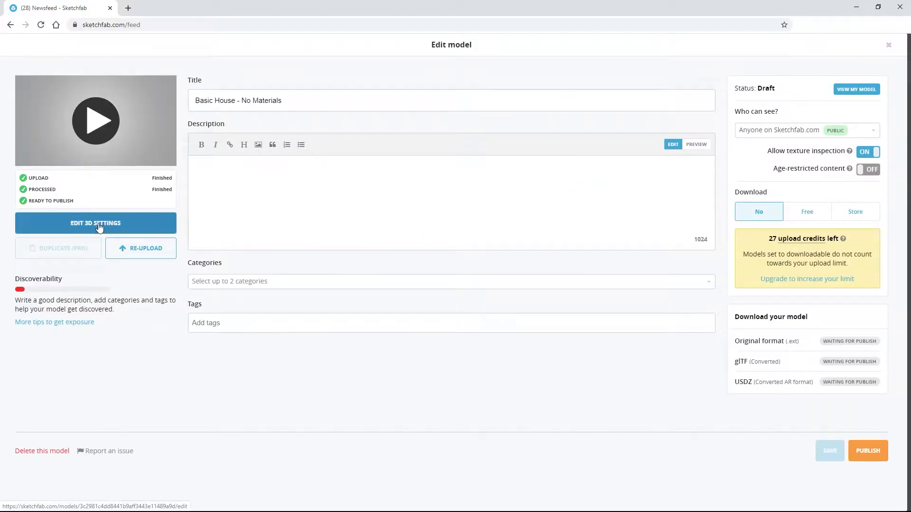
- Open the 3D settings of the uploaded house and set the Translucent_Glass_Tinted material's blending opacity to 0.05
{"action": "left_click", "coordinate": [99, 226]}
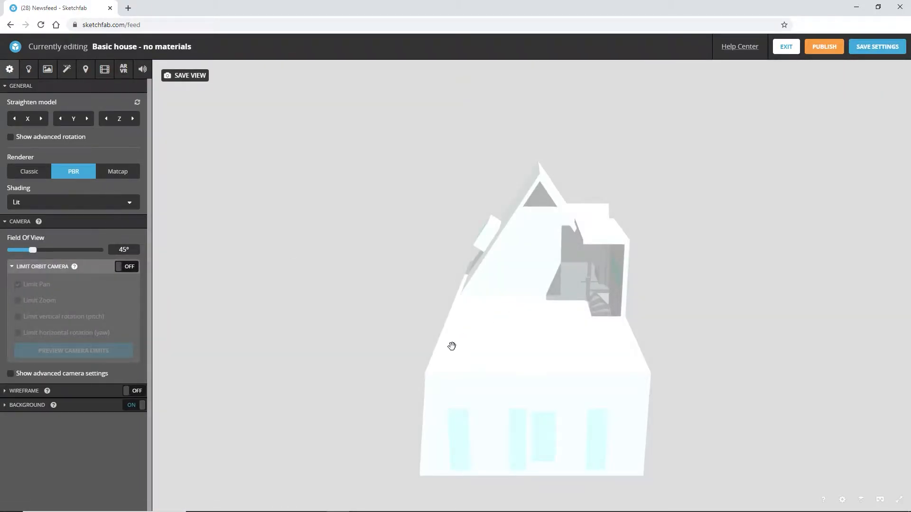
{"action": "mouse_move", "coordinate": [451, 346]}
{"action": "left_mouse_down"}
{"action": "mouse_move", "coordinate": [485, 330]}
{"action": "mouse_move", "coordinate": [395, 326]}
{"action": "mouse_move", "coordinate": [420, 349]}
{"action": "mouse_move", "coordinate": [473, 342]}
{"action": "mouse_move", "coordinate": [467, 336]}
{"action": "left_mouse_up"}
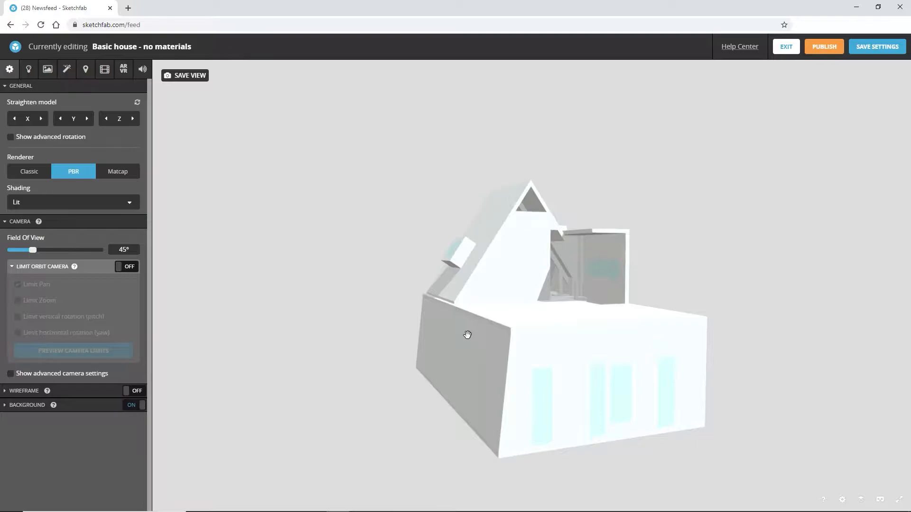
{"action": "left_click", "coordinate": [50, 69]}
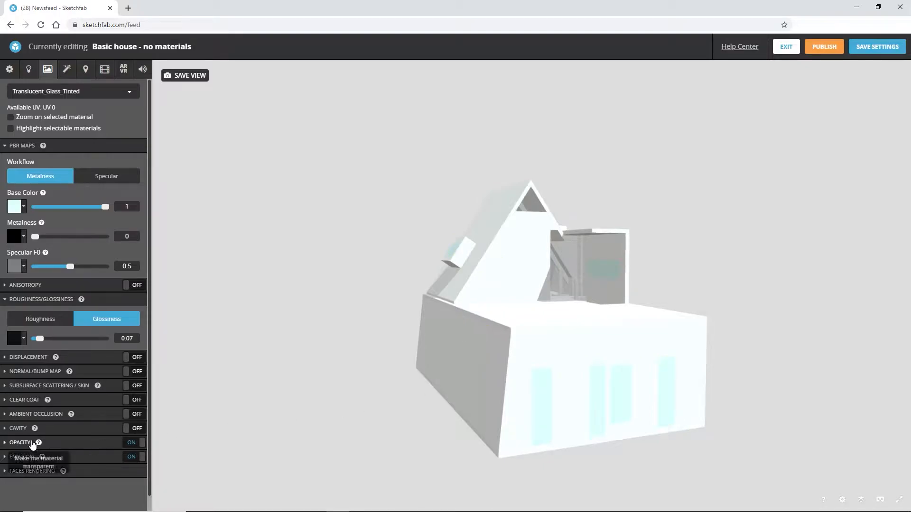
{"action": "left_click", "coordinate": [5, 444]}
{"action": "scroll", "coordinate": [112, 465], "scroll_direction": "down", "scroll_amount": 2}
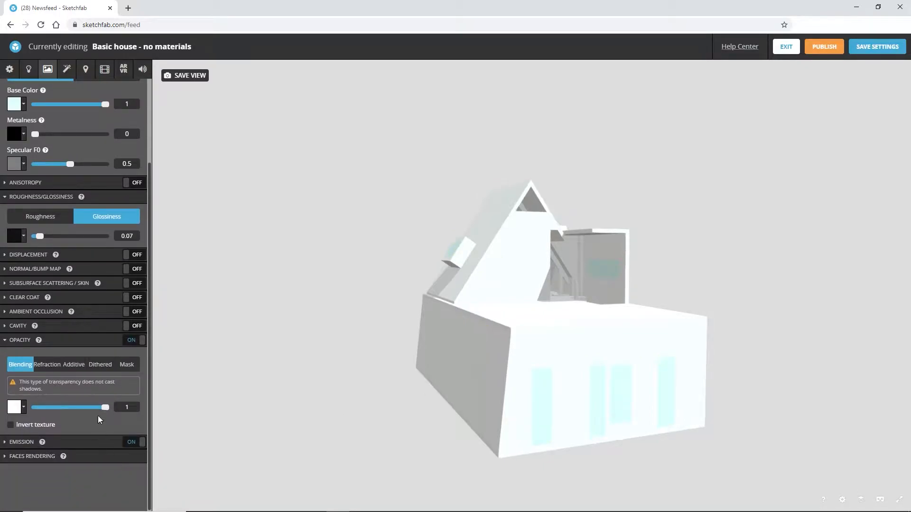
{"action": "left_click_drag", "start_coordinate": [103, 410], "coordinate": [36, 412]}
{"action": "scroll", "coordinate": [539, 325], "scroll_direction": "down", "scroll_amount": 3}
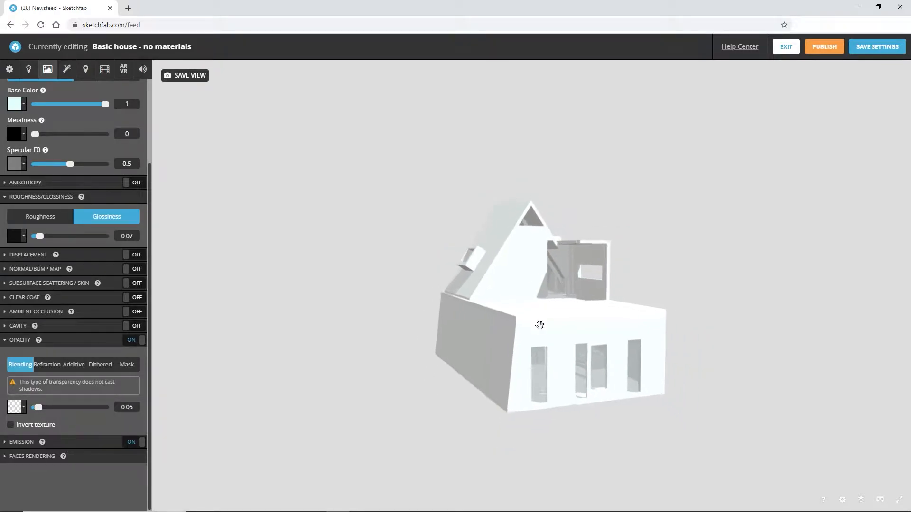
- Switch the navigation to First Person and walk into the house at walking speed 1, facing the glazed front wall from inside
{"action": "scroll", "coordinate": [539, 325], "scroll_direction": "up", "scroll_amount": 4}
{"action": "left_click_drag", "start_coordinate": [540, 326], "coordinate": [516, 315]}
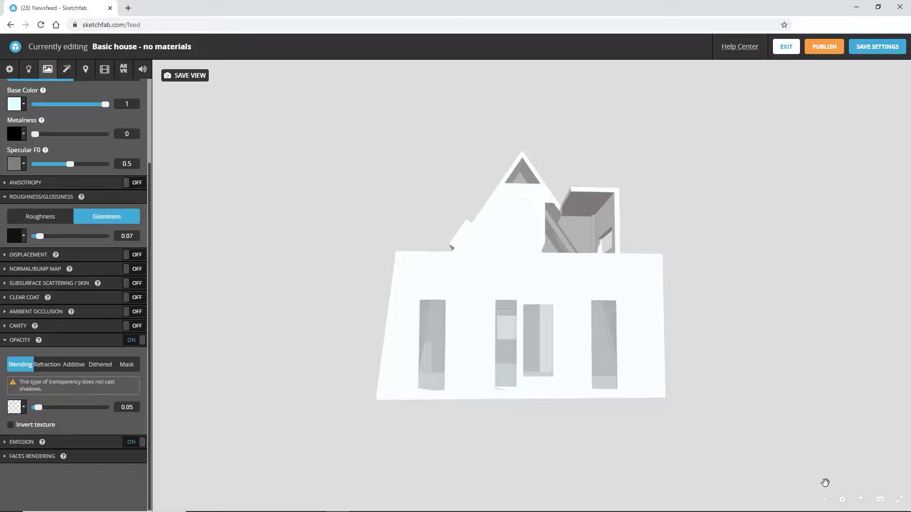
{"action": "left_click", "coordinate": [842, 500]}
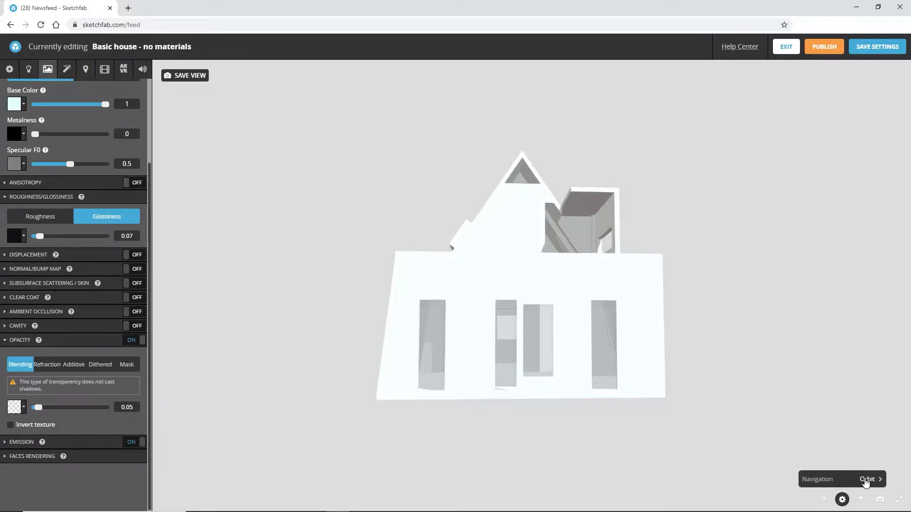
{"action": "left_click", "coordinate": [865, 480]}
{"action": "left_click", "coordinate": [840, 477]}
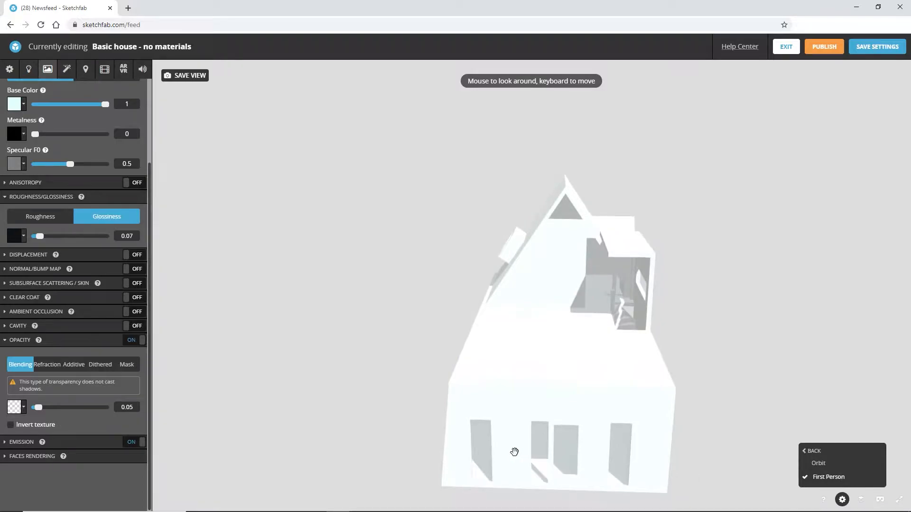
{"action": "key", "text": "w"}
{"action": "left_click_drag", "start_coordinate": [522, 436], "coordinate": [504, 340]}
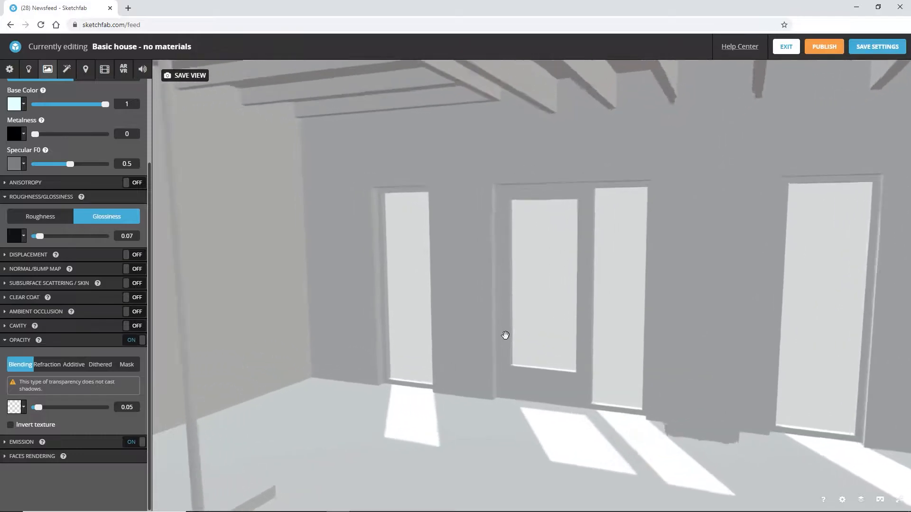
{"action": "key", "text": "w"}
{"action": "scroll", "coordinate": [505, 336], "scroll_direction": "down", "scroll_amount": 4}
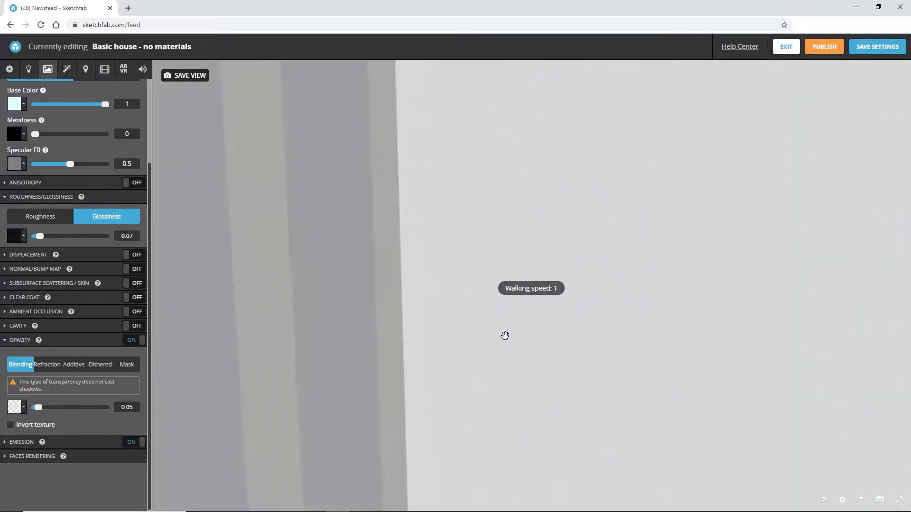
{"action": "key", "text": "s"}
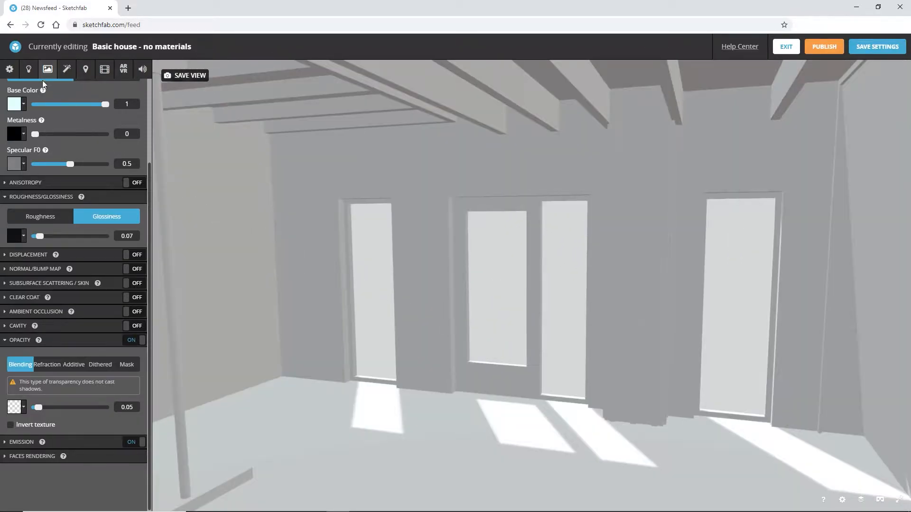
- Set the lighting environment to Kirby Cove
{"action": "left_click", "coordinate": [29, 70]}
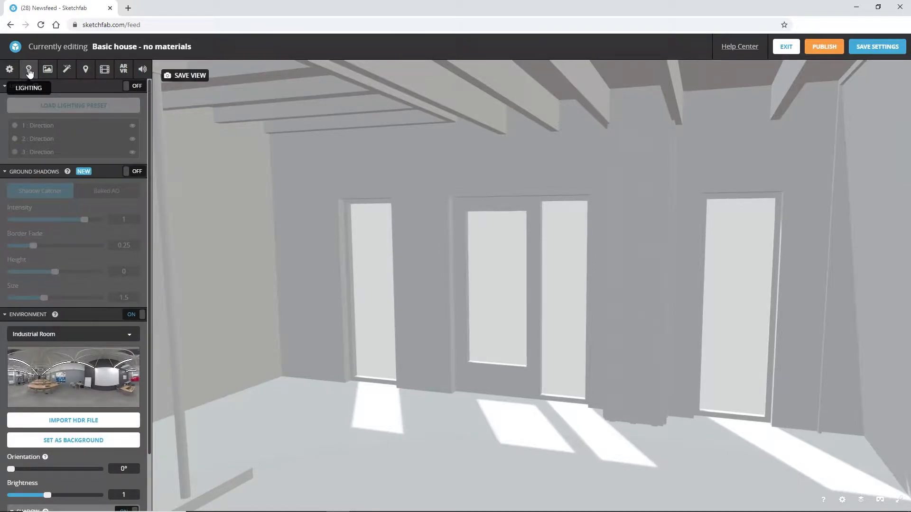
{"action": "left_click", "coordinate": [67, 335]}
{"action": "scroll", "coordinate": [76, 349], "scroll_direction": "down", "scroll_amount": 10}
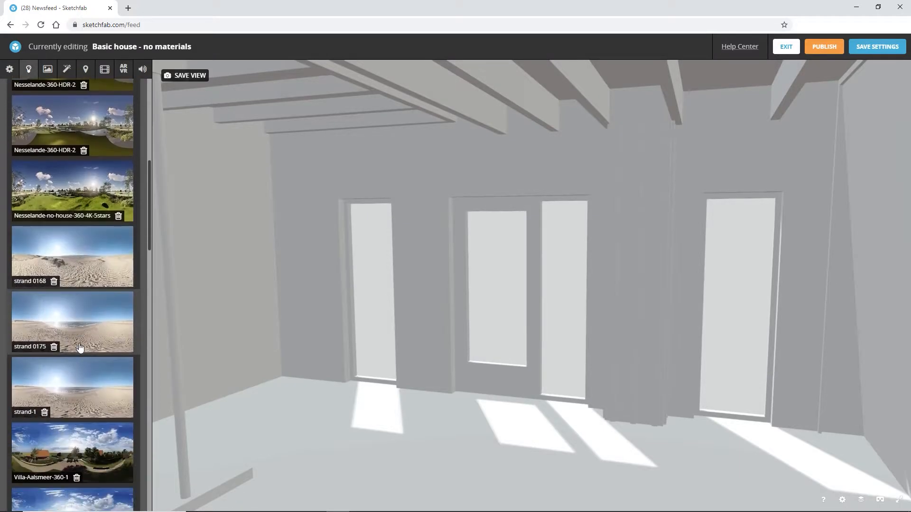
{"action": "scroll", "coordinate": [79, 347], "scroll_direction": "down", "scroll_amount": 4}
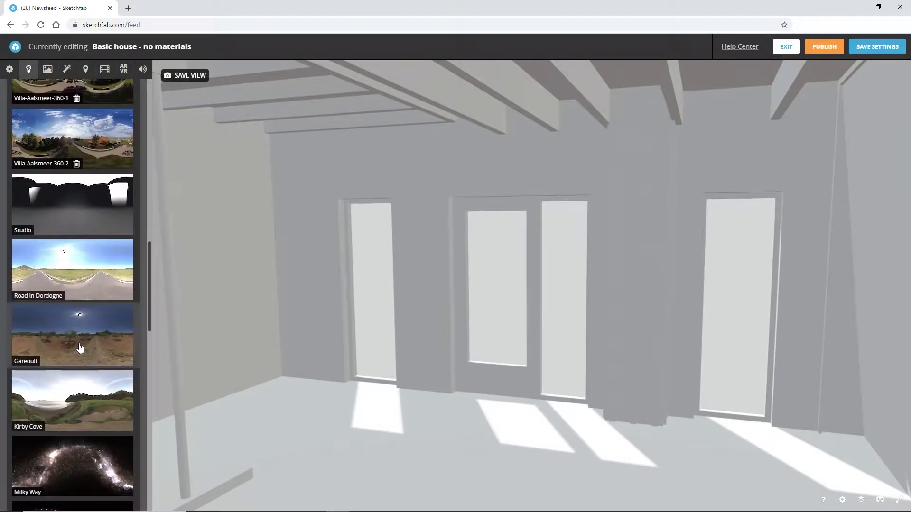
{"action": "scroll", "coordinate": [79, 348], "scroll_direction": "down", "scroll_amount": 2}
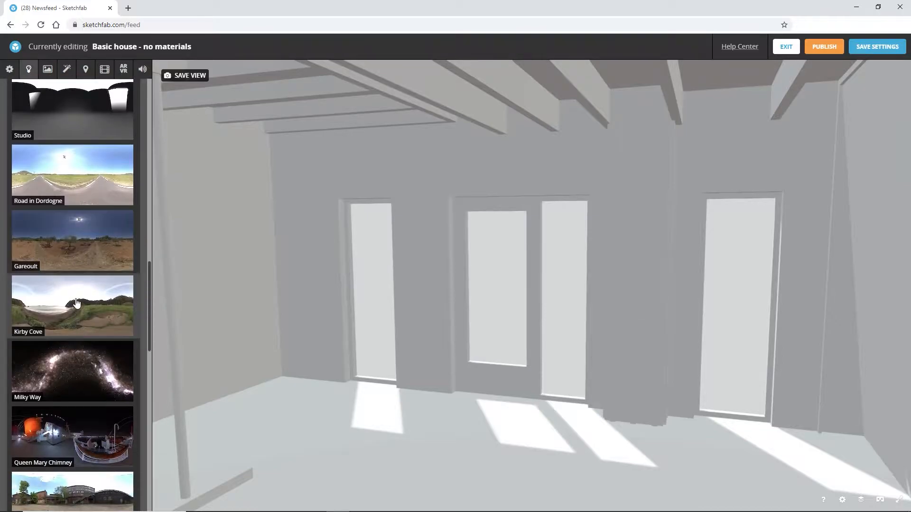
{"action": "left_click", "coordinate": [78, 308]}
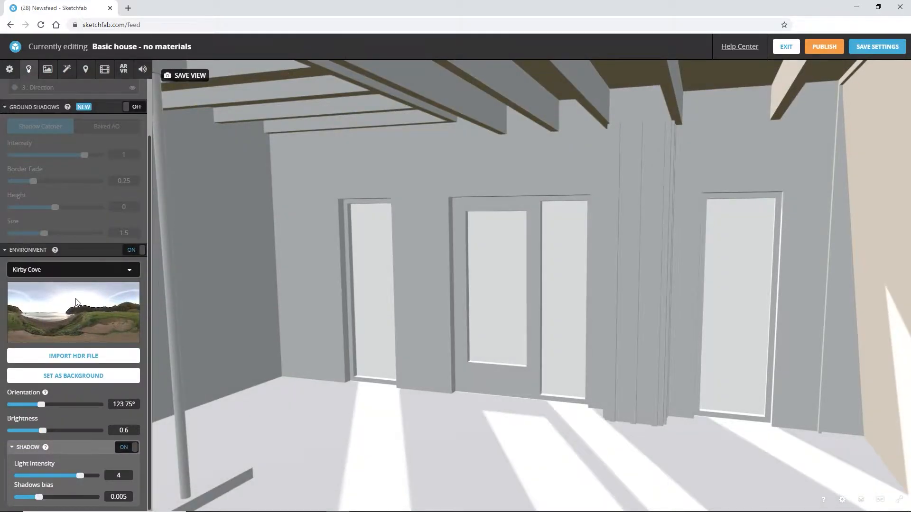
- Set the environment orientation to about 183° and brightness to about 0.22, and fine-tune the shadow's light intensity and bias
{"action": "left_click_drag", "start_coordinate": [42, 404], "coordinate": [35, 425]}
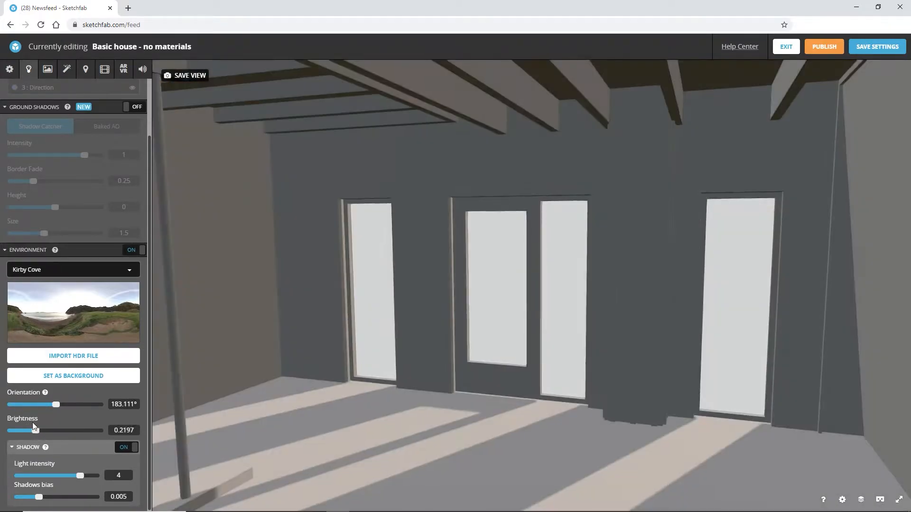
{"action": "mouse_move", "coordinate": [81, 473]}
{"action": "left_mouse_down"}
{"action": "mouse_move", "coordinate": [66, 470]}
{"action": "mouse_move", "coordinate": [82, 475]}
{"action": "left_mouse_up"}
{"action": "left_click_drag", "start_coordinate": [39, 497], "coordinate": [44, 496]}
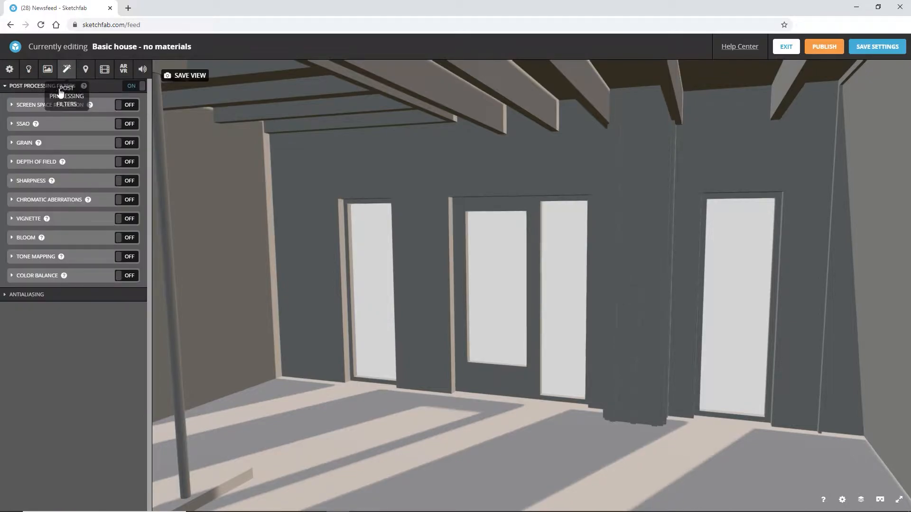
- Enable the SSAO post-processing filter with radius 10, intensity 0.65 and bias 1.6
{"action": "left_click", "coordinate": [126, 124]}
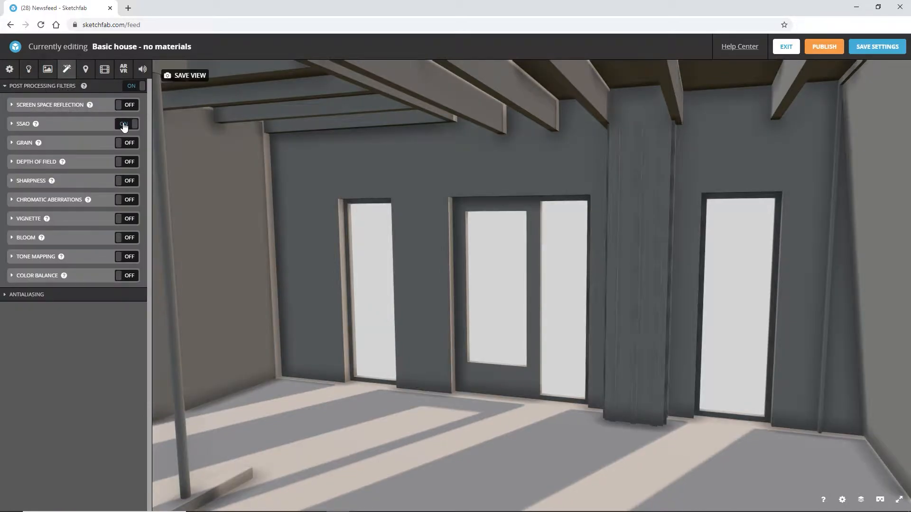
{"action": "left_click", "coordinate": [11, 123]}
{"action": "mouse_move", "coordinate": [26, 149]}
{"action": "left_mouse_down"}
{"action": "mouse_move", "coordinate": [81, 167]}
{"action": "mouse_move", "coordinate": [70, 169]}
{"action": "mouse_move", "coordinate": [81, 181]}
{"action": "mouse_move", "coordinate": [19, 182]}
{"action": "mouse_move", "coordinate": [46, 181]}
{"action": "left_mouse_up"}
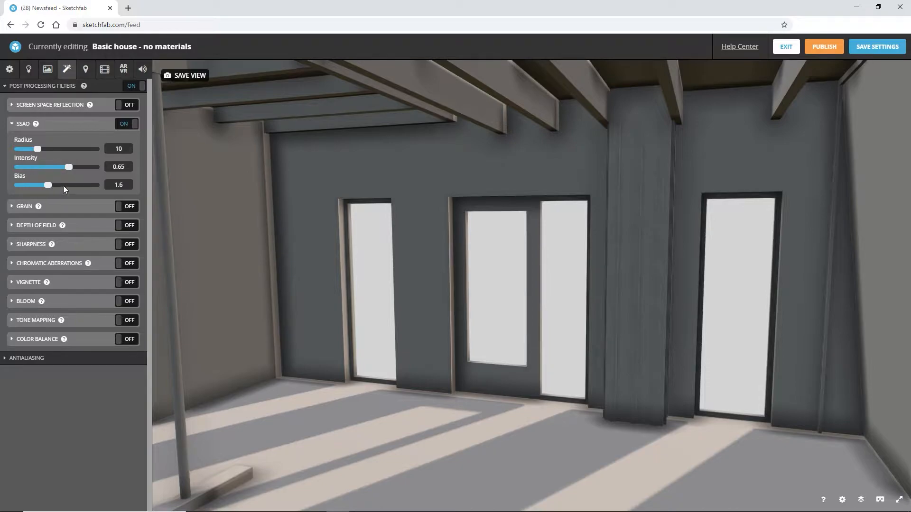
- Add an annotation titled "Inside" on the frame beside the glazed door in the front wall
{"action": "left_click", "coordinate": [85, 68]}
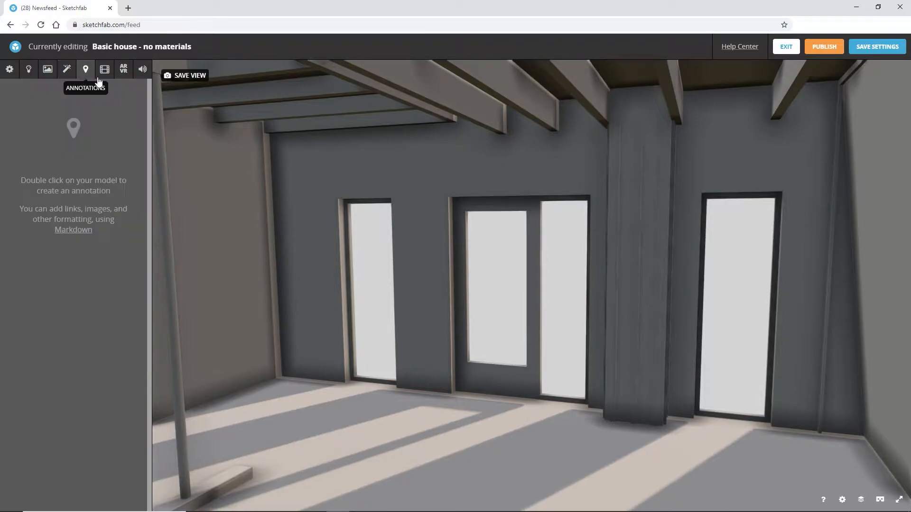
{"action": "double_click", "coordinate": [453, 254]}
{"action": "type", "text": "Inside"}
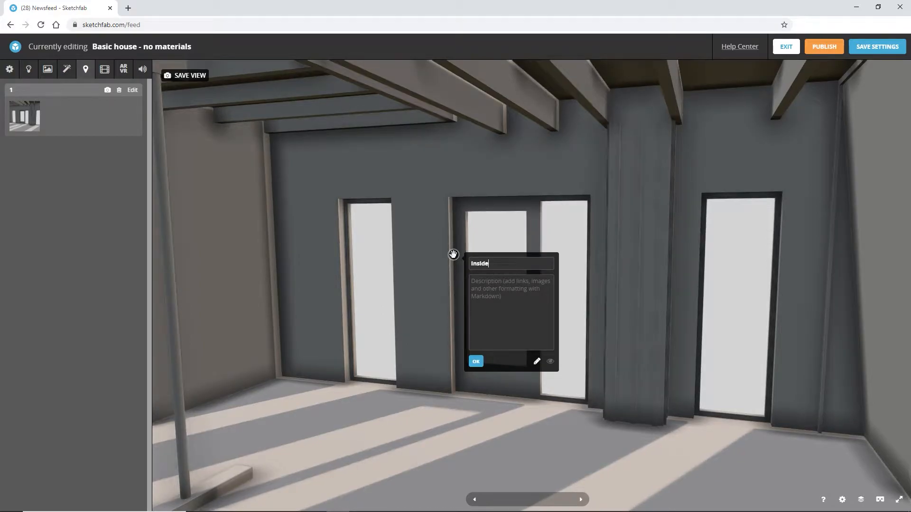
{"action": "key", "text": "Return"}
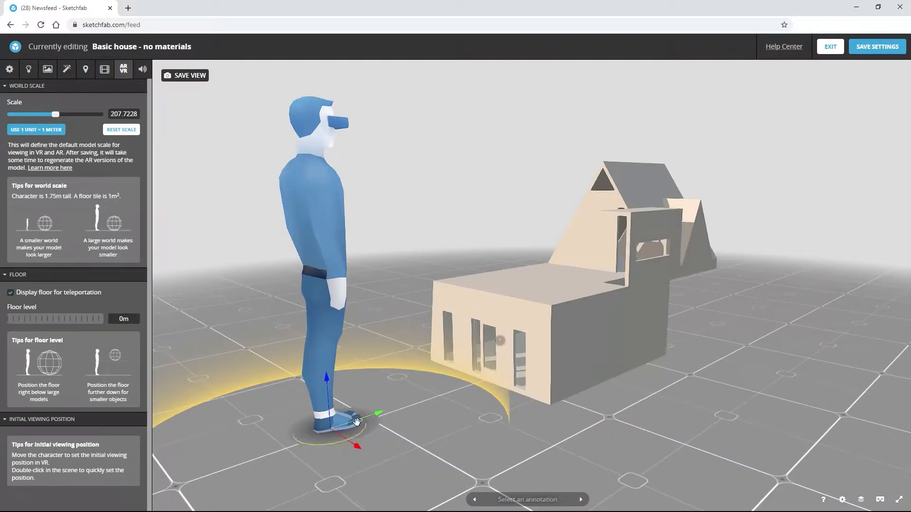
- Set the VR world scale of the house to 39
{"action": "left_click_drag", "start_coordinate": [53, 114], "coordinate": [38, 120]}
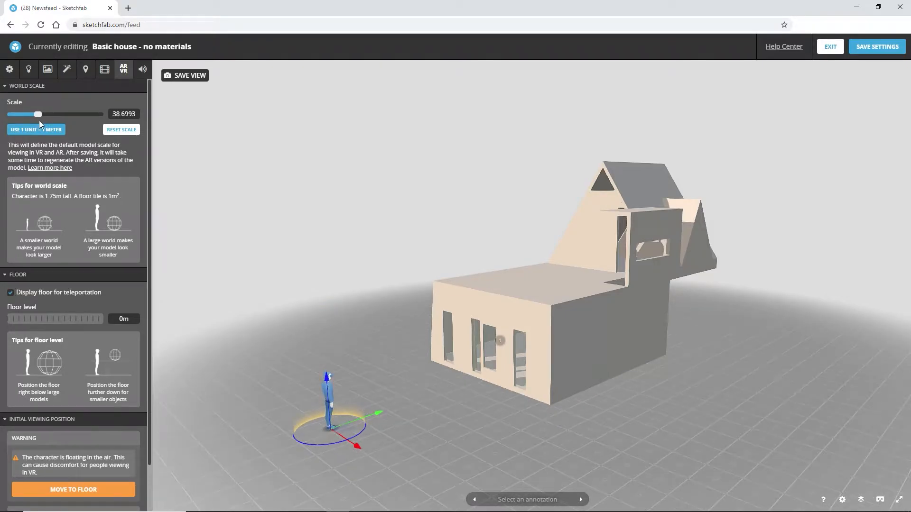
{"action": "left_click", "coordinate": [132, 113]}
{"action": "type", "text": "39"}
- Move the character marking the initial VR viewing position inside the house, behind the front windows
{"action": "left_click_drag", "start_coordinate": [374, 413], "coordinate": [560, 374]}
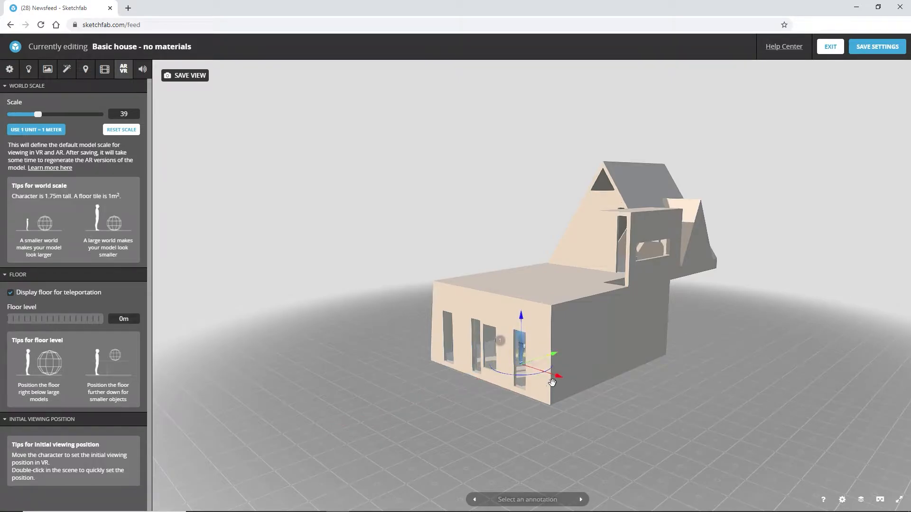
{"action": "scroll", "coordinate": [553, 382], "scroll_direction": "up", "scroll_amount": 3}
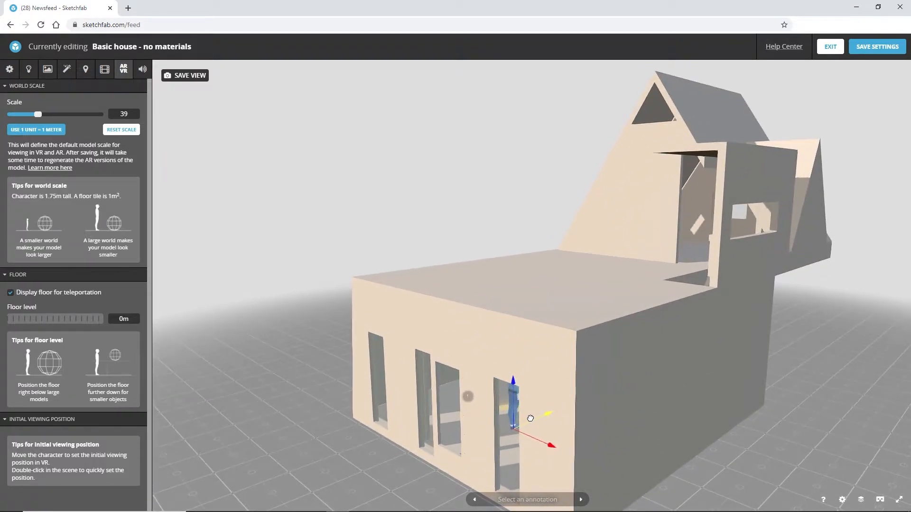
{"action": "left_click_drag", "start_coordinate": [511, 375], "coordinate": [512, 375]}
{"action": "mouse_move", "coordinate": [444, 431]}
{"action": "left_mouse_down"}
{"action": "mouse_move", "coordinate": [451, 425]}
{"action": "mouse_move", "coordinate": [443, 415]}
{"action": "left_mouse_up"}
- Save and exit the 3D settings, and inspect the house model fullscreen from its front side
{"action": "left_click", "coordinate": [874, 50]}
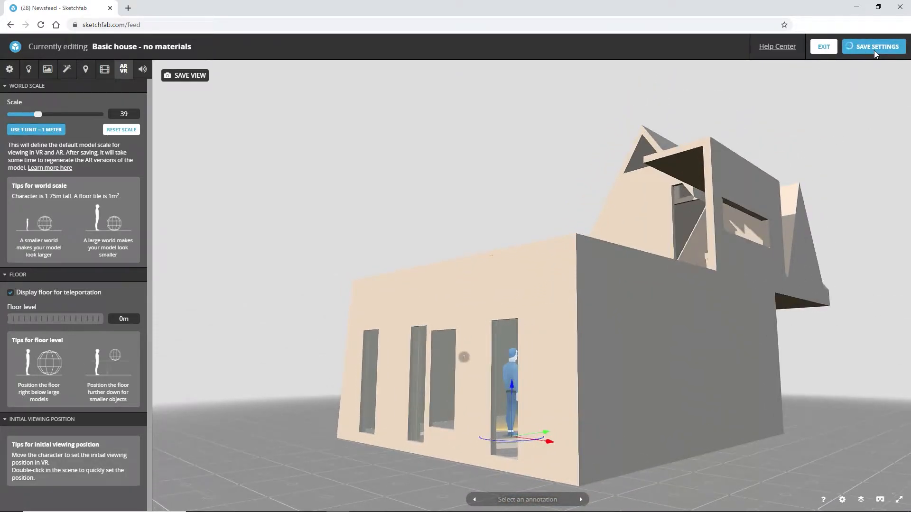
{"action": "left_click", "coordinate": [830, 48]}
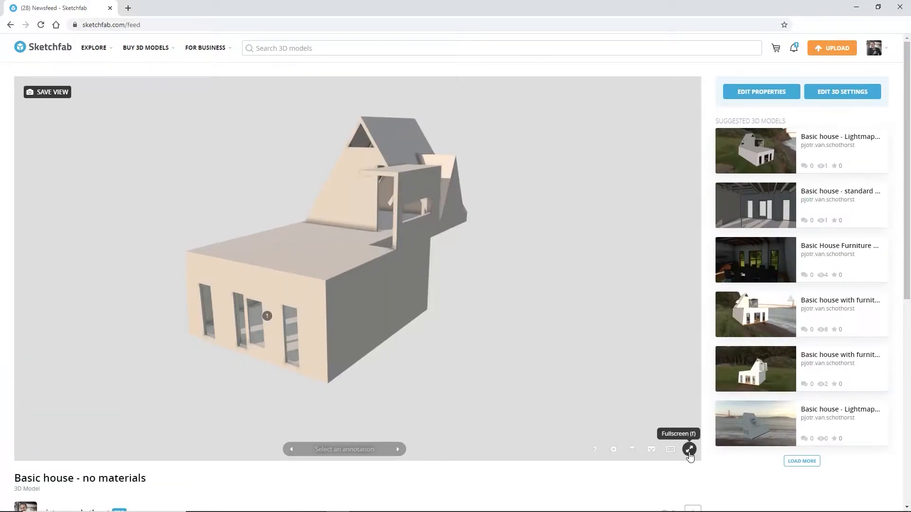
{"action": "left_click", "coordinate": [689, 449]}
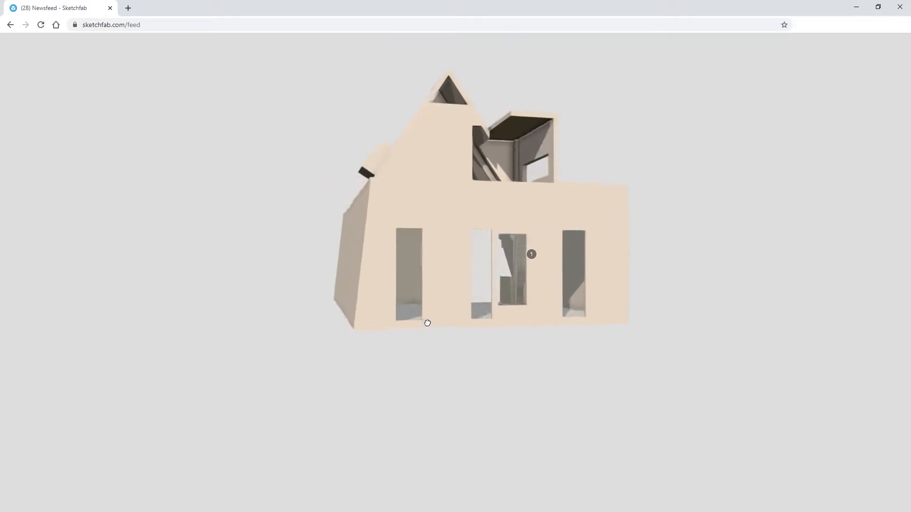
{"action": "left_click", "coordinate": [383, 300]}
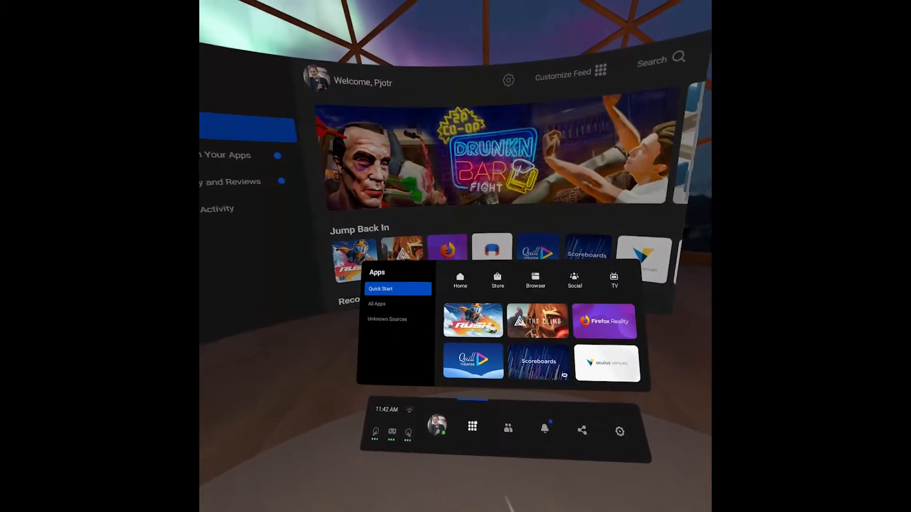
- Switch to the VR headset's Browser and go to sketchfab.com
{"action": "left_click", "coordinate": [536, 280]}
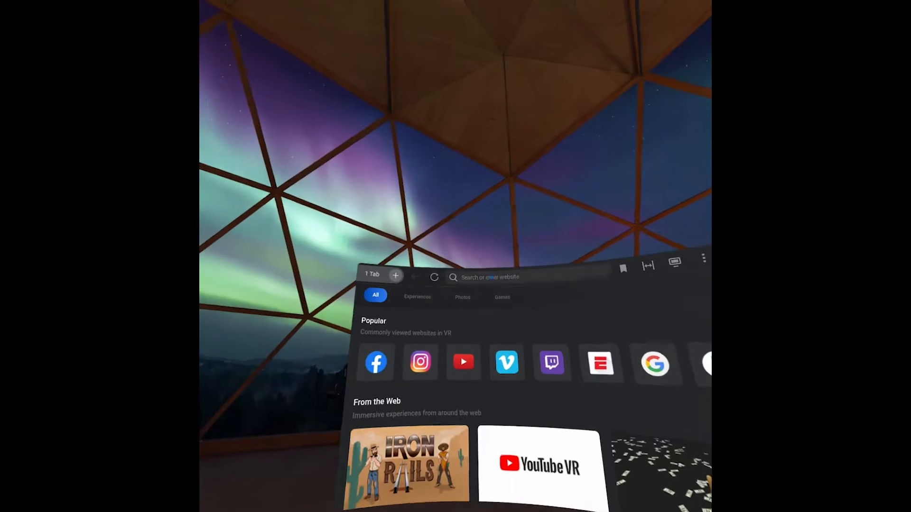
{"action": "left_click", "coordinate": [491, 277]}
{"action": "type", "text": "sketchf"}
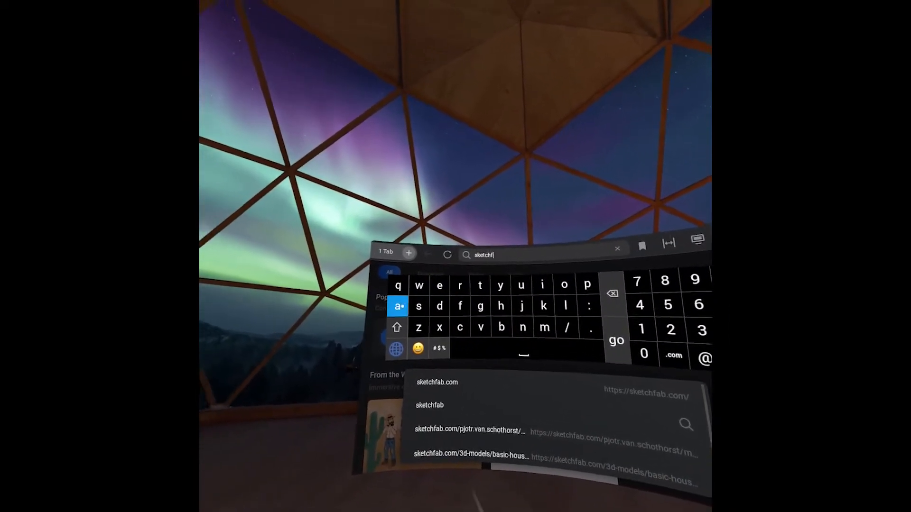
{"action": "type", "text": "ab.com"}
{"action": "left_click", "coordinate": [495, 314]}
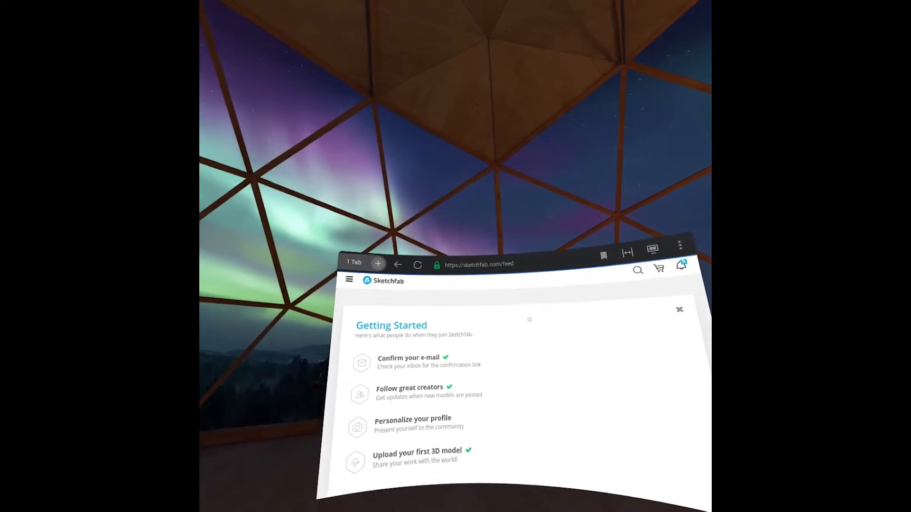
- Open the account's list of own models on Sketchfab and find the basic house models
{"action": "left_click", "coordinate": [349, 279]}
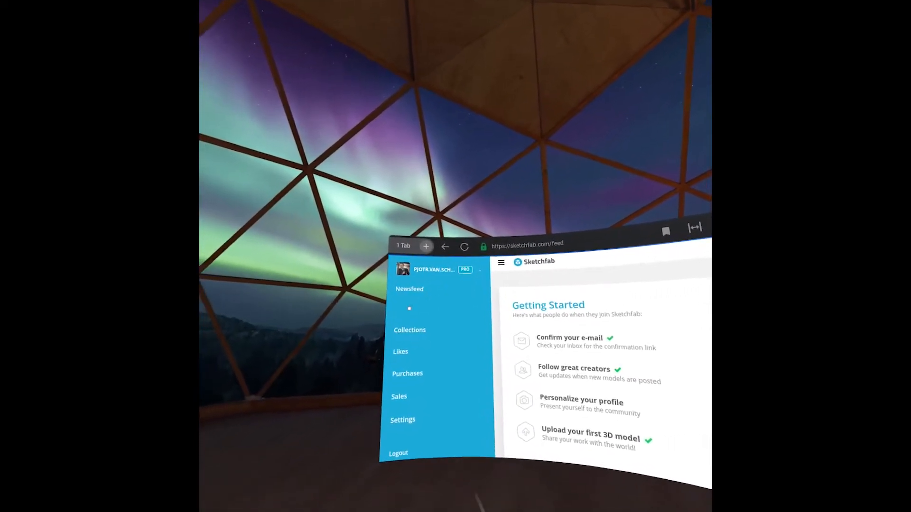
{"action": "left_click", "coordinate": [409, 307]}
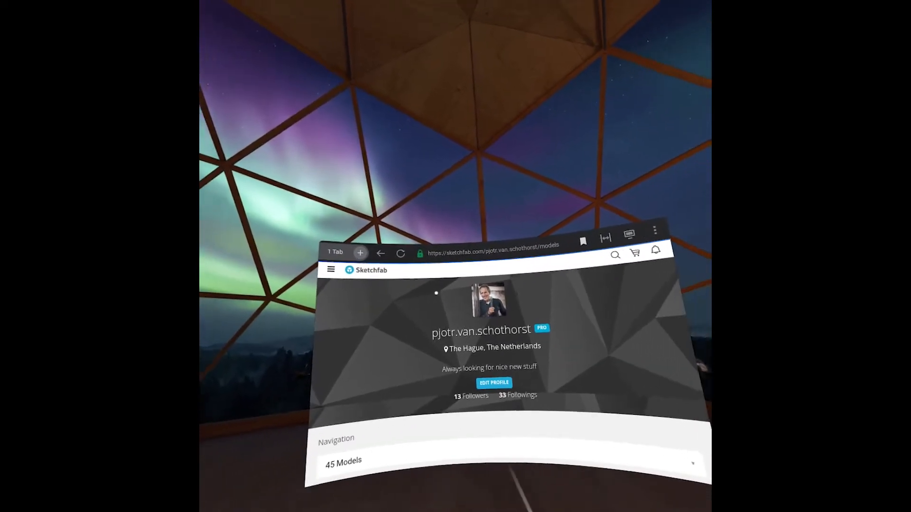
{"action": "left_click", "coordinate": [583, 242]}
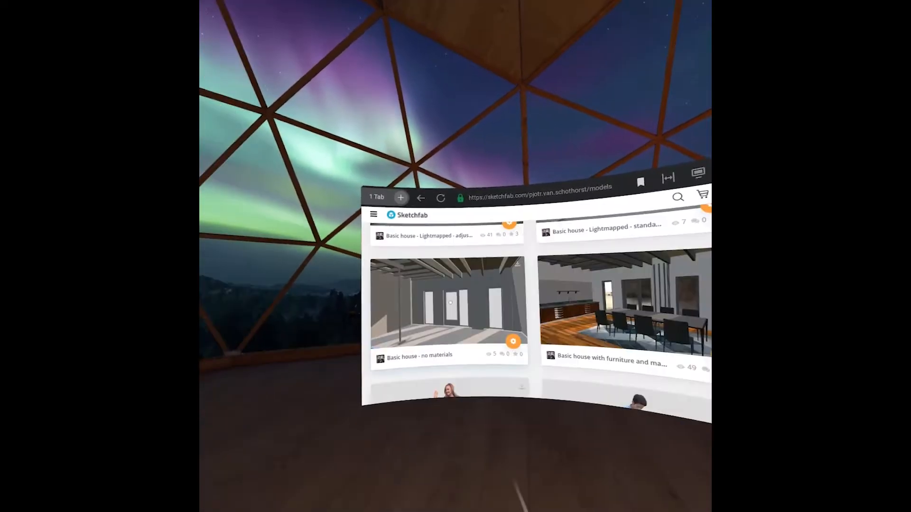
- Open "Basic house - no materials" in VR and teleport to the floor in front of the interior doorway
{"action": "left_click", "coordinate": [446, 300]}
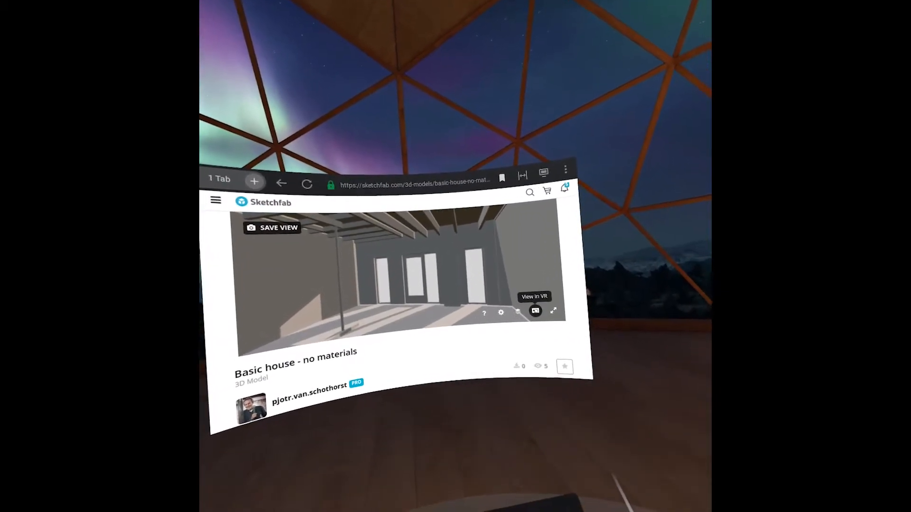
{"action": "left_click", "coordinate": [583, 332]}
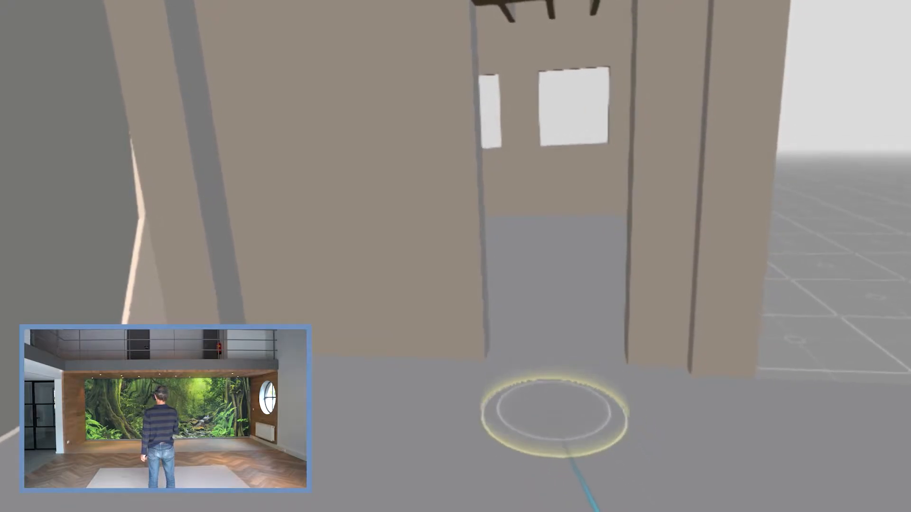
{"action": "left_click", "coordinate": [554, 412]}
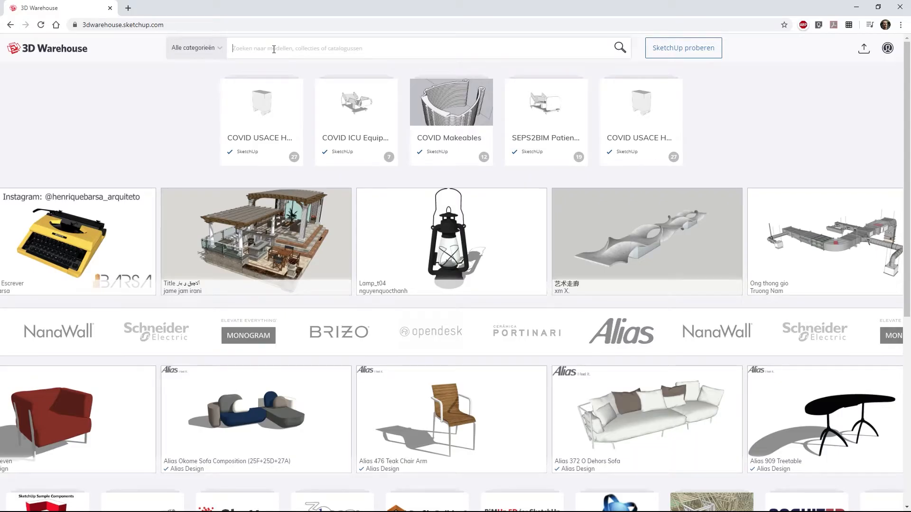
- Switch to 3D Warehouse, search for "dining" and look through the models
{"action": "type", "text": "ining"}
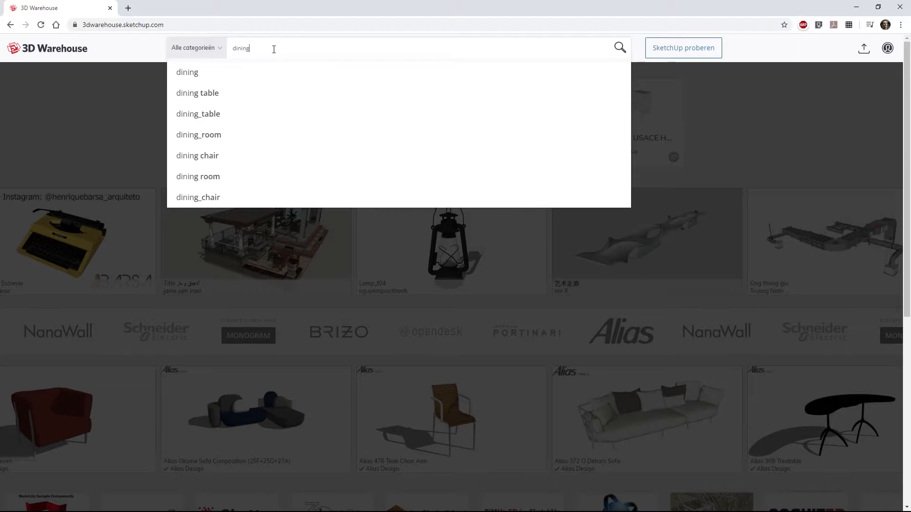
{"action": "key", "text": "Return"}
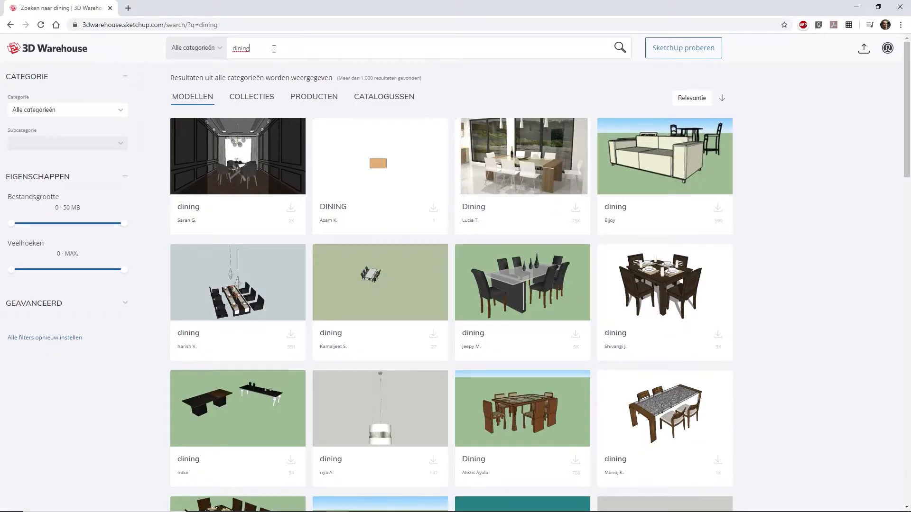
{"action": "scroll", "coordinate": [716, 235], "scroll_direction": "down", "scroll_amount": 8}
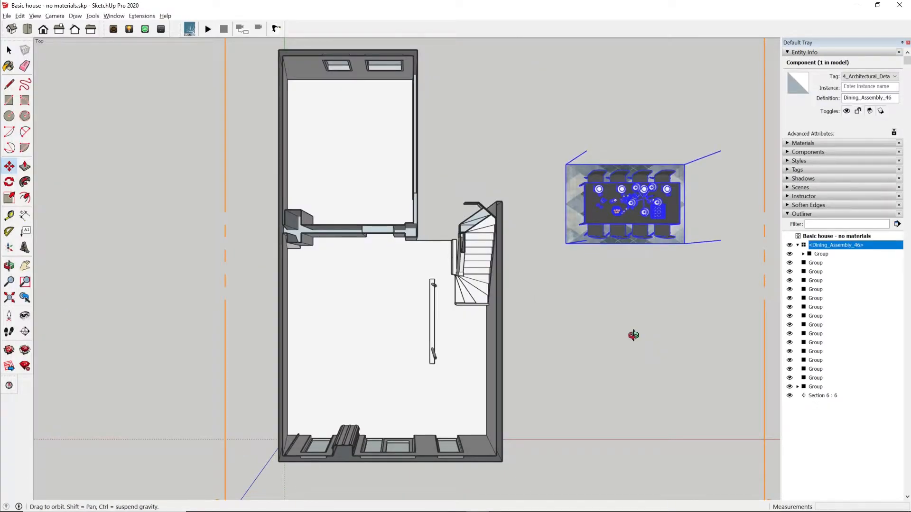
- In SketchUp, select the tableware and decorations on the dining table, group them as "cutlery" and hide the group
{"action": "left_click_drag", "start_coordinate": [463, 164], "coordinate": [549, 222]}
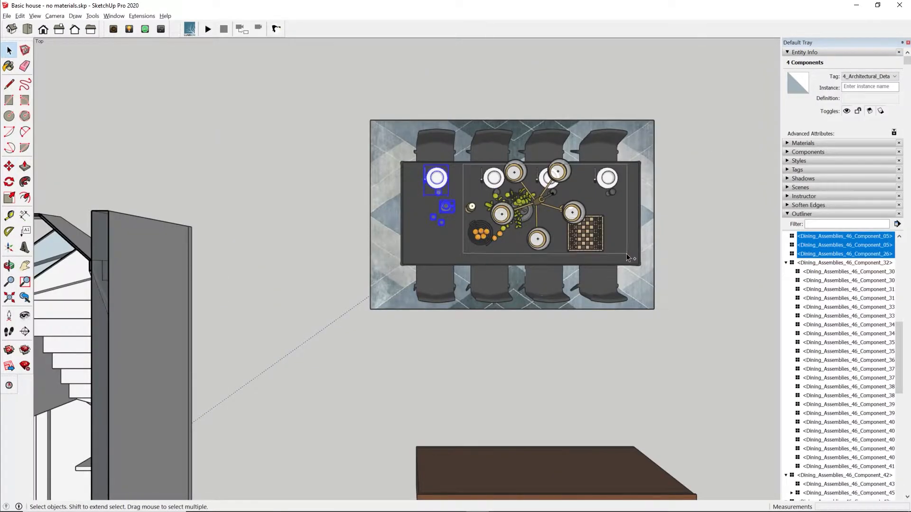
{"action": "left_click_drag", "start_coordinate": [627, 257], "coordinate": [631, 259], "text": "shift"}
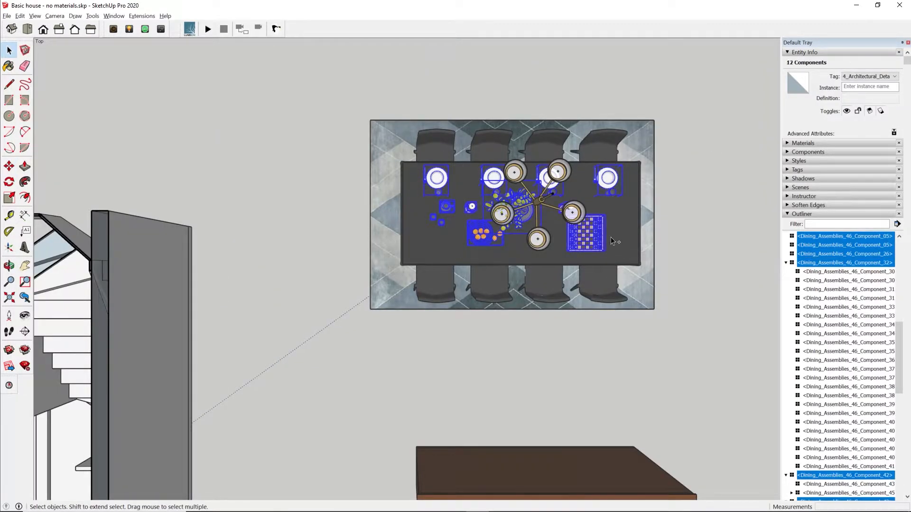
{"action": "left_click", "coordinate": [789, 441]}
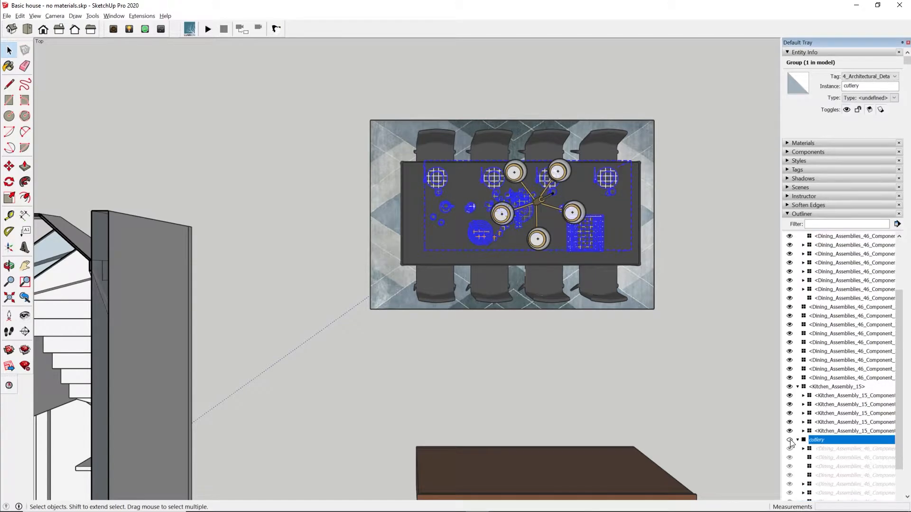
{"action": "left_click", "coordinate": [708, 355]}
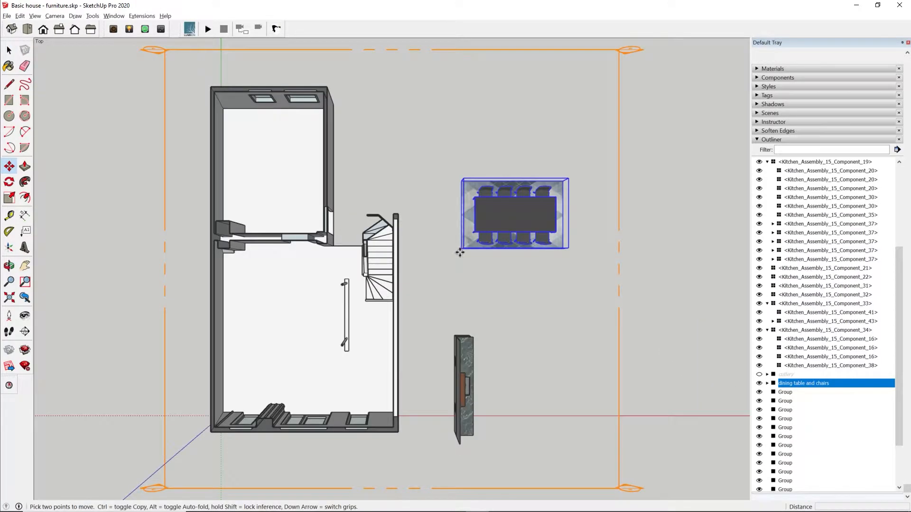
- Move the dining table and chairs group into the front room and paint the floor with Wood Floor Dark
{"action": "left_click", "coordinate": [460, 252]}
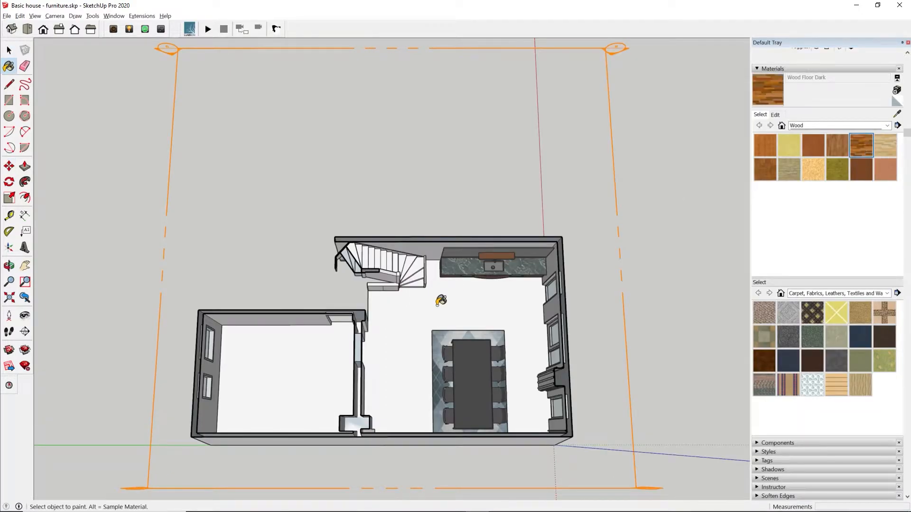
{"action": "key", "text": "b"}
{"action": "left_click", "coordinate": [435, 304]}
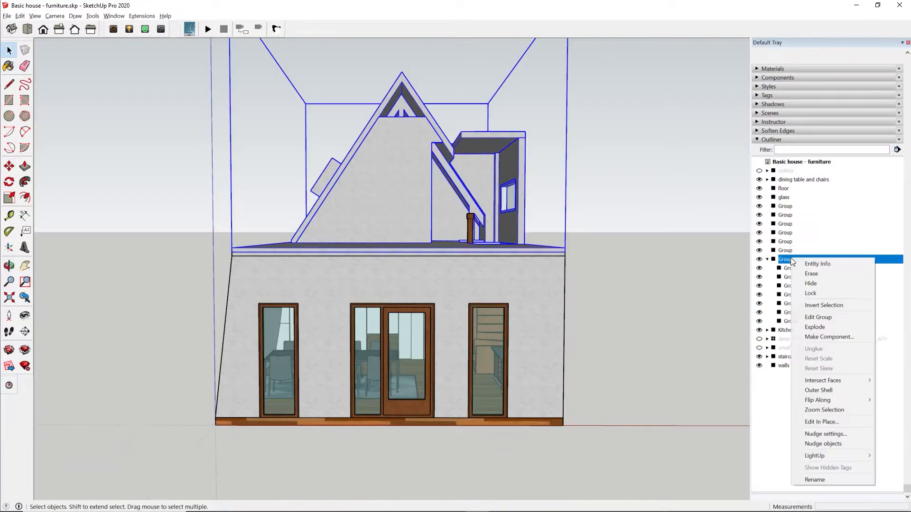
- Rename the group containing the upper storey as "First floor"
{"action": "left_click", "coordinate": [801, 440]}
{"action": "type", "text": "First floor"}
{"action": "key", "text": "Return"}
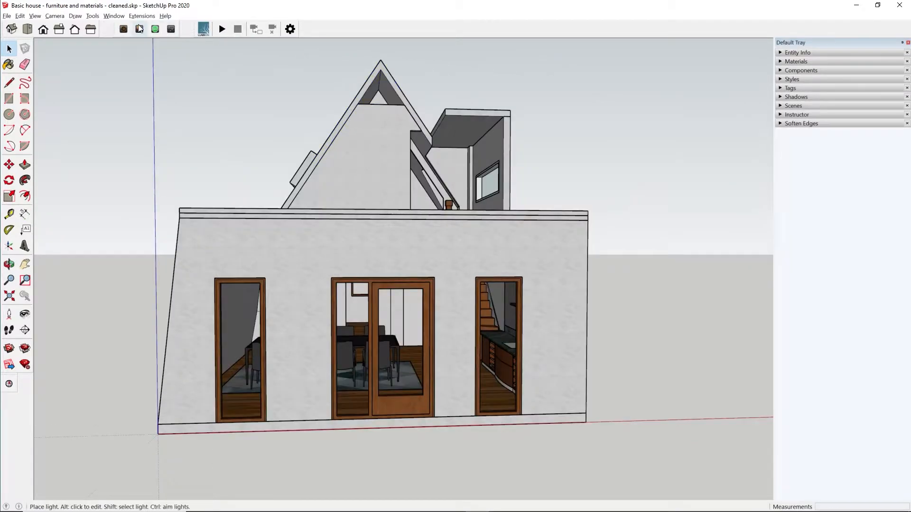
- Enable the Outliner in the Default Tray
{"action": "left_click", "coordinate": [114, 16]}
{"action": "mouse_move", "coordinate": [172, 31]}
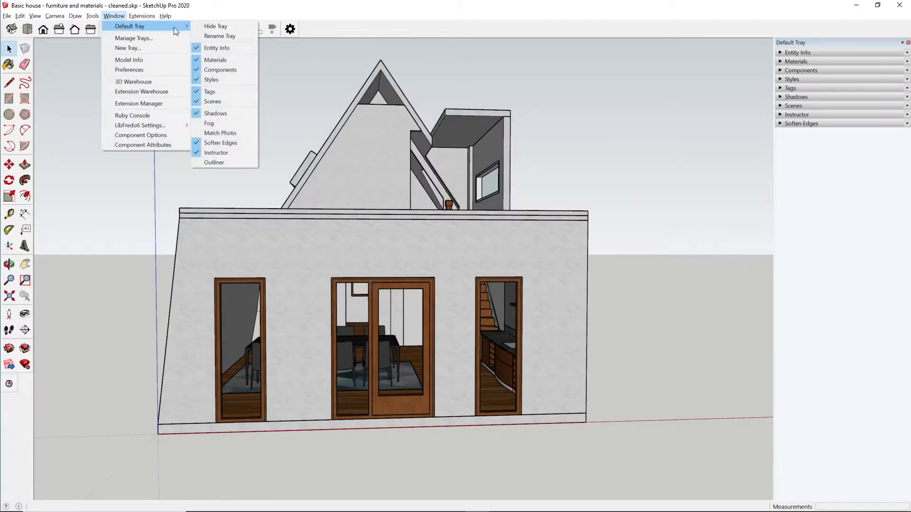
{"action": "left_click", "coordinate": [205, 163]}
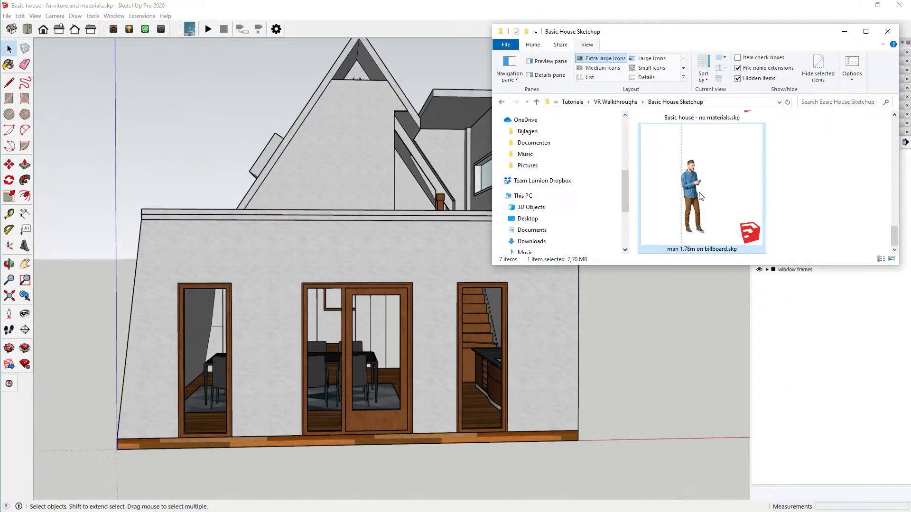
- Import man 1.78m on billboard.skp and place the figure inside the house behind the glazed door
{"action": "left_click_drag", "start_coordinate": [694, 195], "coordinate": [434, 332]}
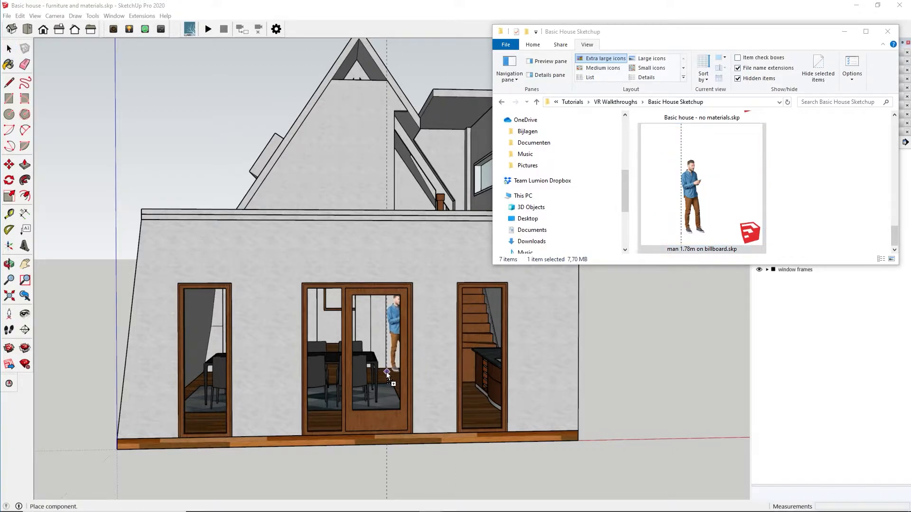
{"action": "left_click", "coordinate": [385, 373]}
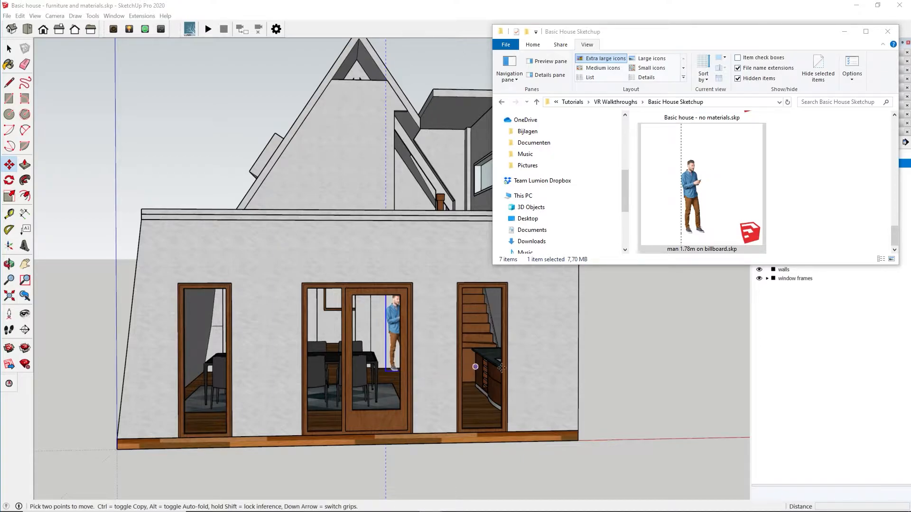
- Export the furnished house as a 3D model in FBX format named "Basic house with furniture and materials"
{"action": "left_click", "coordinate": [7, 15]}
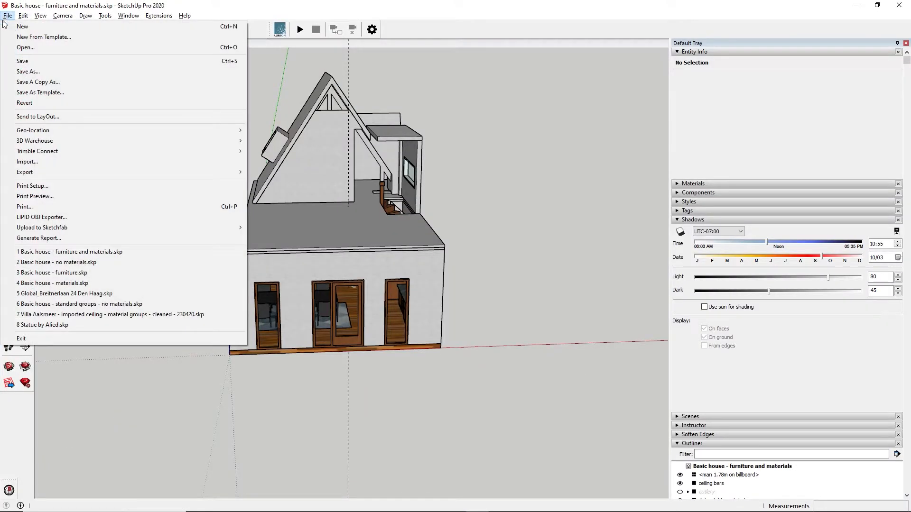
{"action": "mouse_move", "coordinate": [27, 178]}
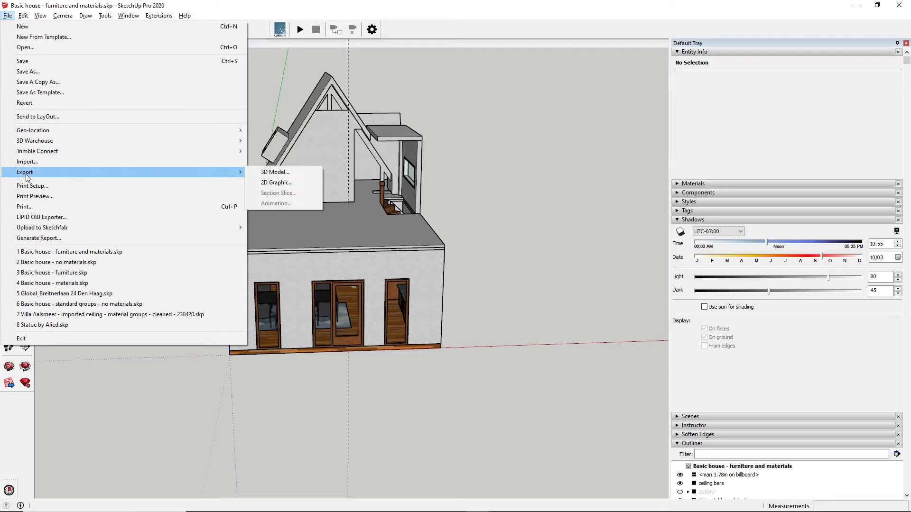
{"action": "left_click", "coordinate": [262, 173]}
{"action": "left_click", "coordinate": [830, 494]}
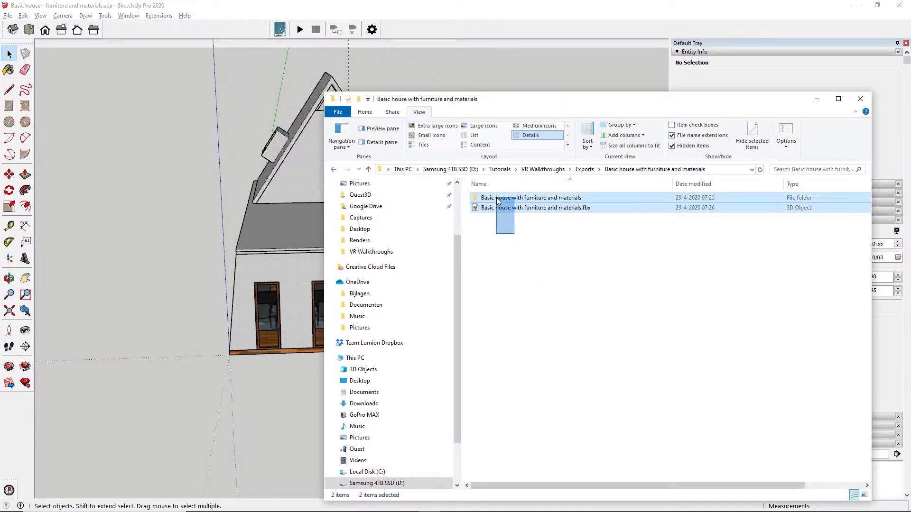
- Compress the exported FBX and its folder into "Basic house with furniture and materials.zip" and upload the archive to Sketchfab as a new model
{"action": "left_click_drag", "start_coordinate": [514, 233], "coordinate": [498, 201]}
{"action": "right_click", "coordinate": [497, 201]}
{"action": "mouse_move", "coordinate": [530, 322]}
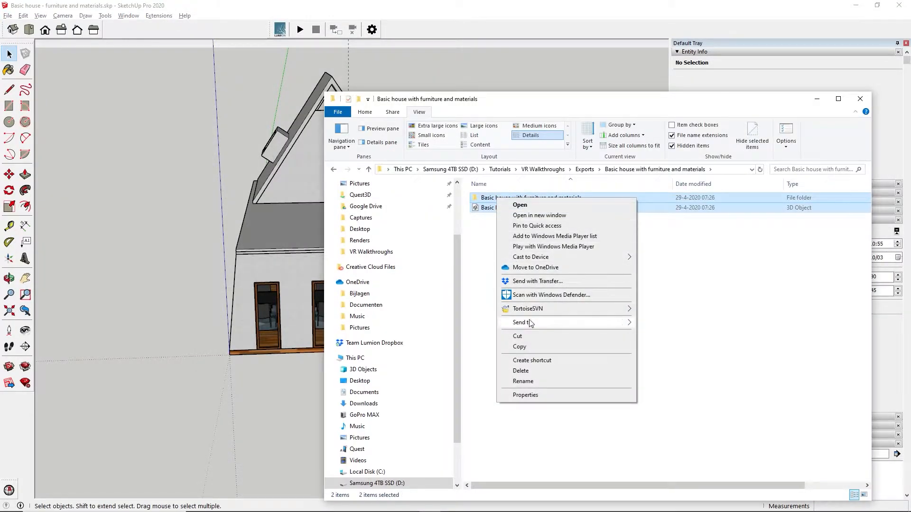
{"action": "left_click", "coordinate": [659, 334]}
{"action": "key", "text": "Return"}
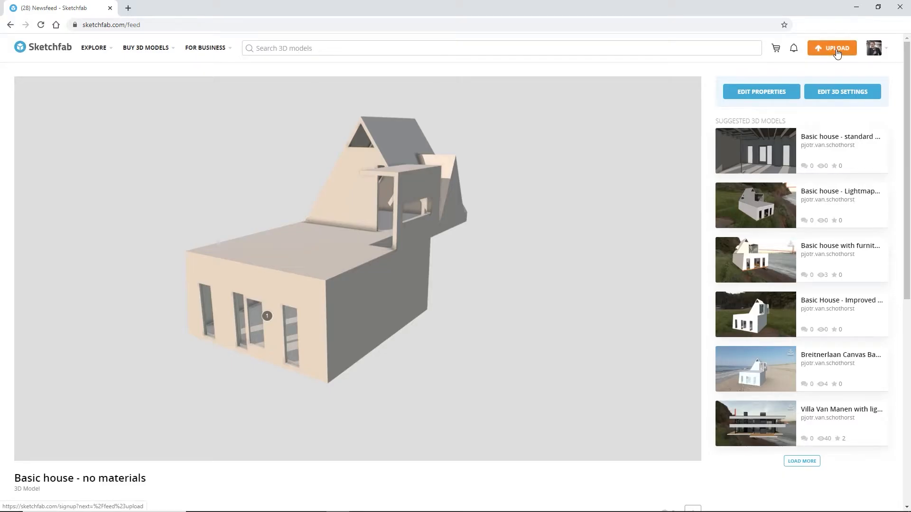
{"action": "left_click", "coordinate": [835, 49]}
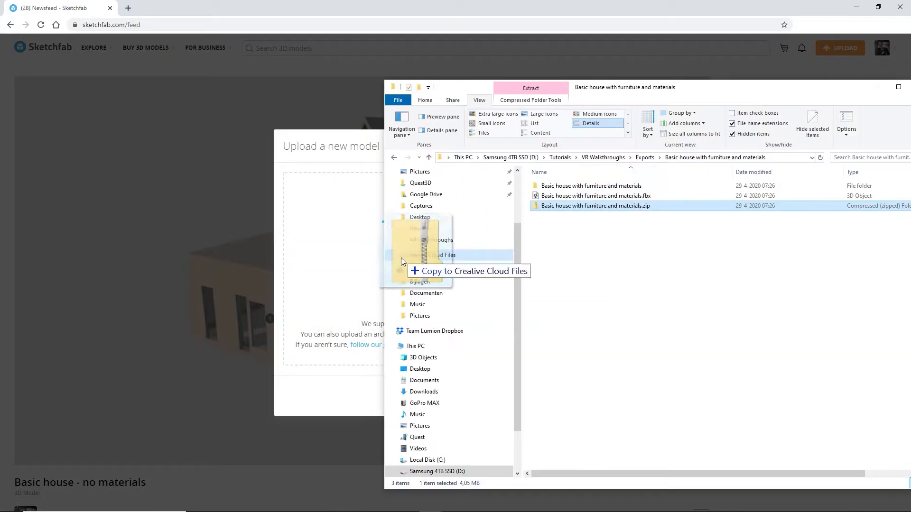
{"action": "left_click_drag", "start_coordinate": [400, 257], "coordinate": [468, 326]}
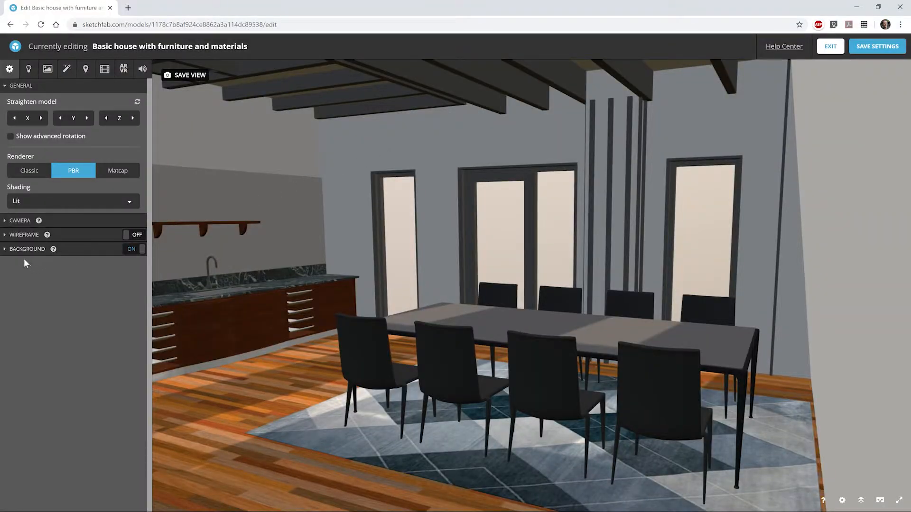
- Turn off the ambient environment for the Kirby Cove background and set its blur to 0
{"action": "left_click", "coordinate": [6, 250]}
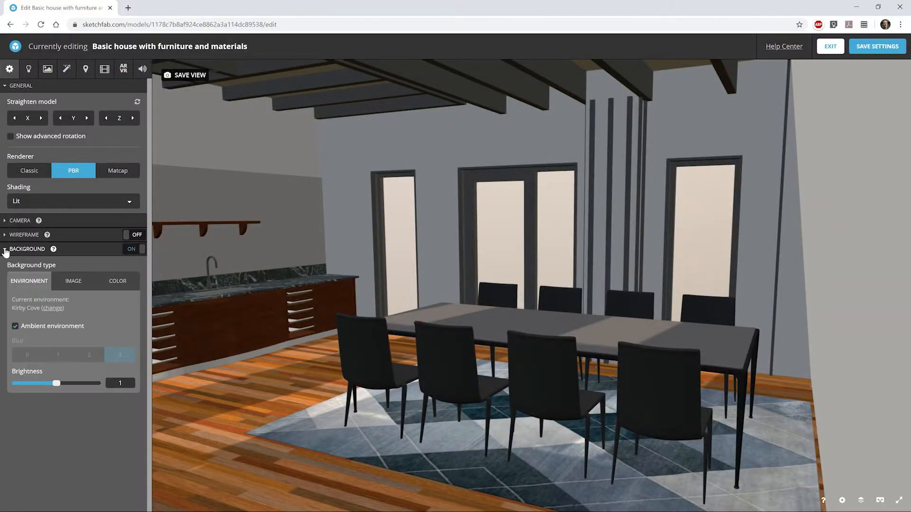
{"action": "left_click", "coordinate": [15, 326]}
{"action": "left_click", "coordinate": [27, 355]}
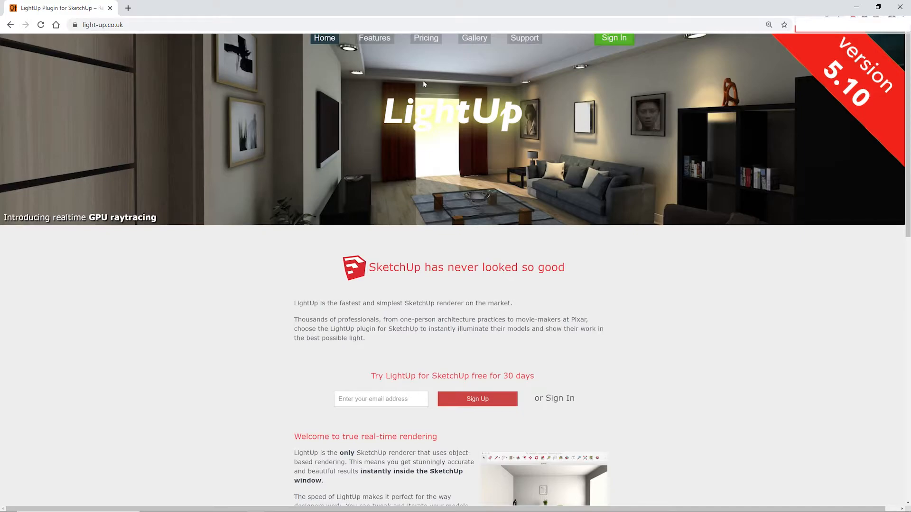
- Read through the LightUp for SketchUp home page at light-up.co.uk
{"action": "scroll", "coordinate": [508, 167], "scroll_direction": "down", "scroll_amount": 3}
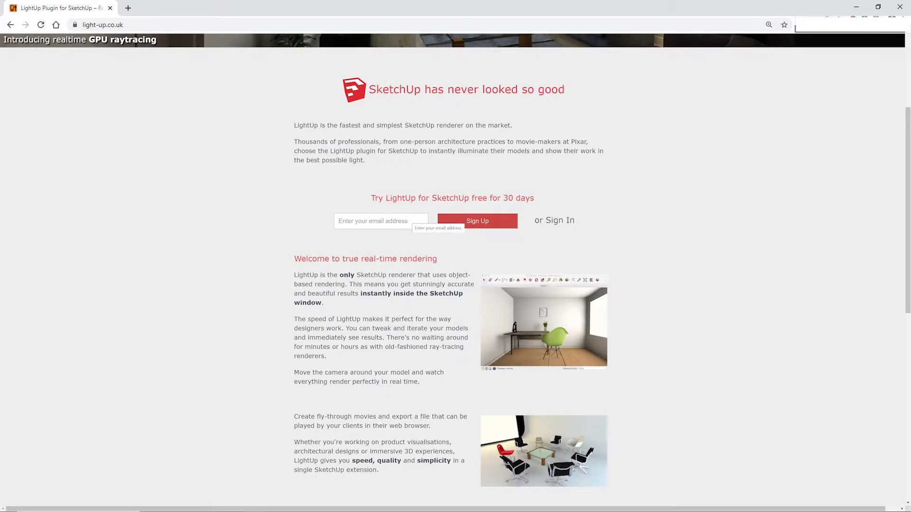
{"action": "scroll", "coordinate": [409, 221], "scroll_direction": "down", "scroll_amount": 5}
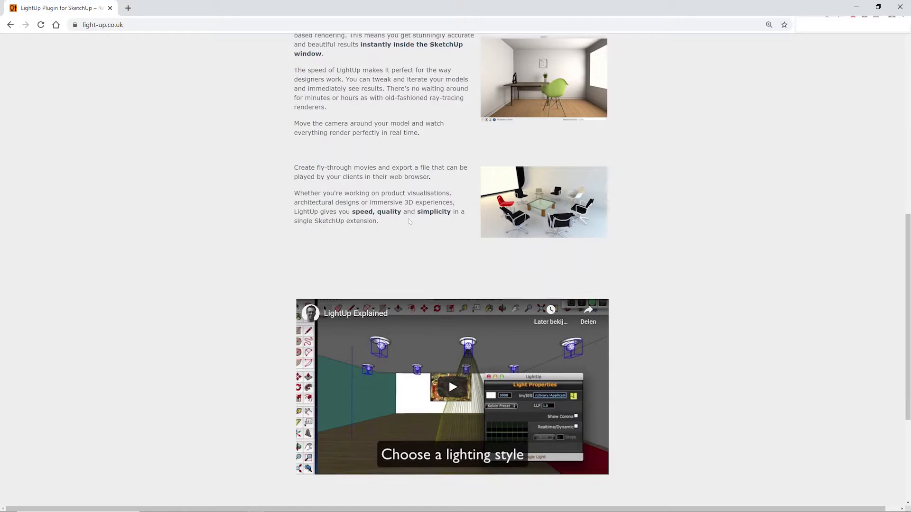
{"action": "scroll", "coordinate": [408, 222], "scroll_direction": "down", "scroll_amount": 3}
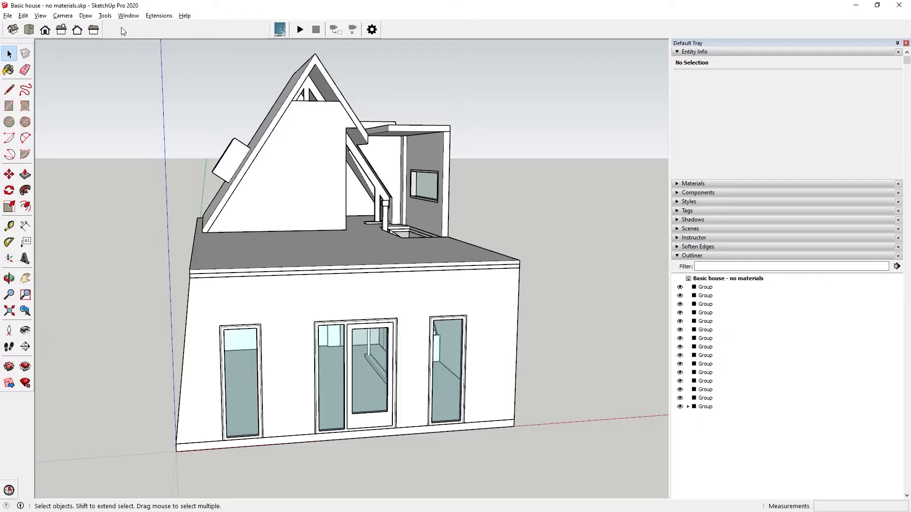
- In SketchUp, install the LightUp extension from LightUp_Win_demo (2).rbz in the Downloads folder
{"action": "left_click", "coordinate": [127, 16]}
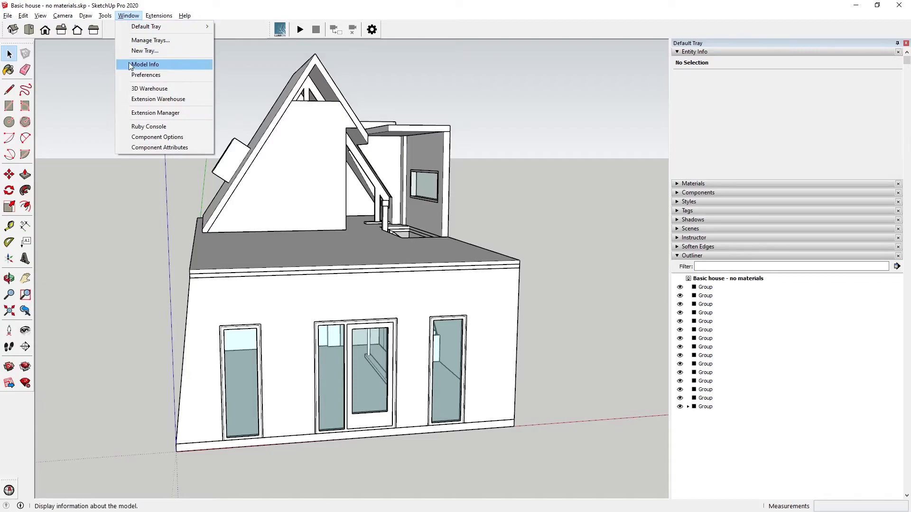
{"action": "left_click", "coordinate": [147, 112]}
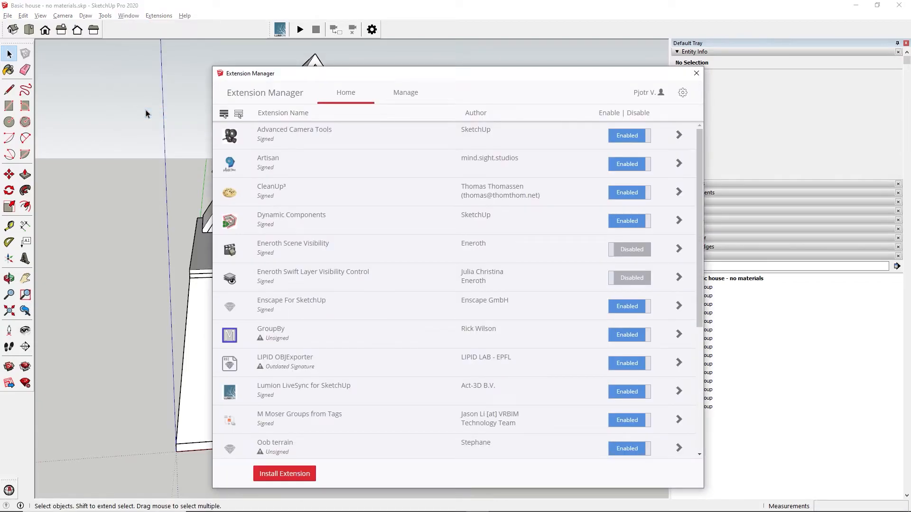
{"action": "left_click", "coordinate": [270, 474]}
{"action": "double_click", "coordinate": [363, 76]}
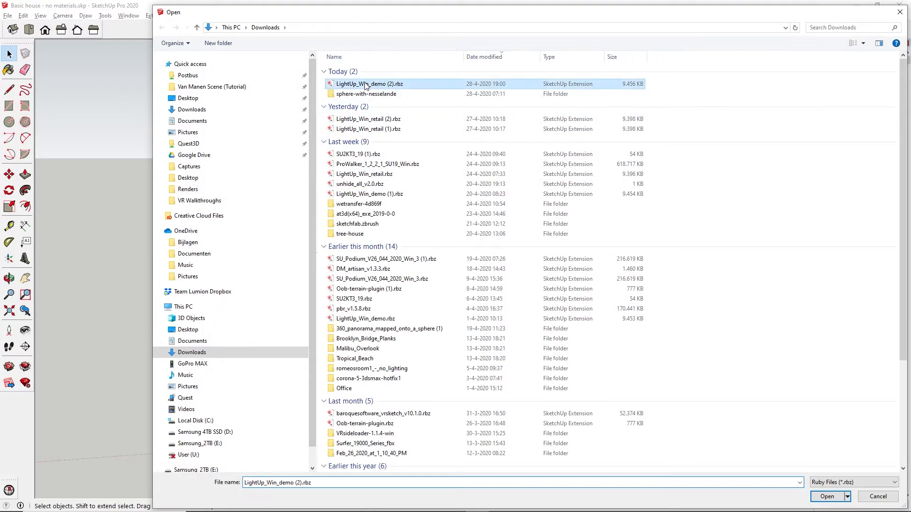
{"action": "left_click", "coordinate": [494, 302]}
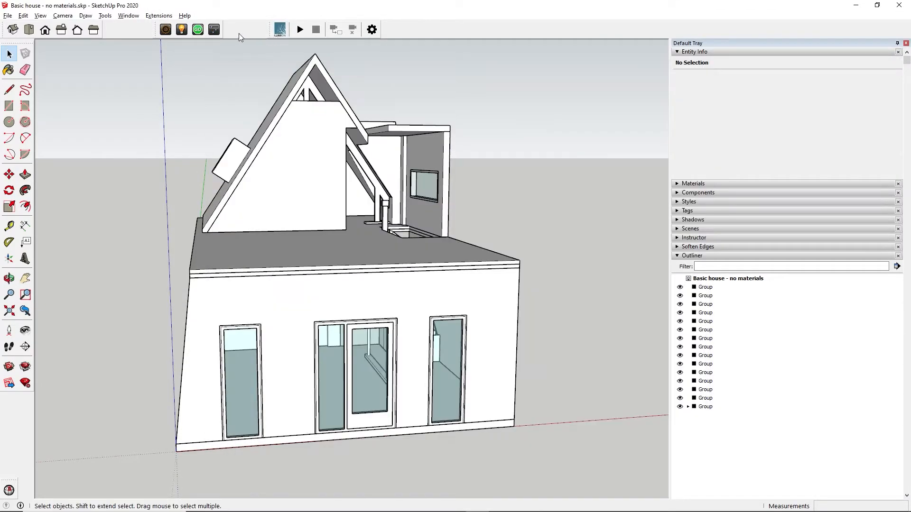
- Display LightUp's colour adjustment and preferences windows and hide the glass group in the front windows and door
{"action": "left_click", "coordinate": [214, 30]}
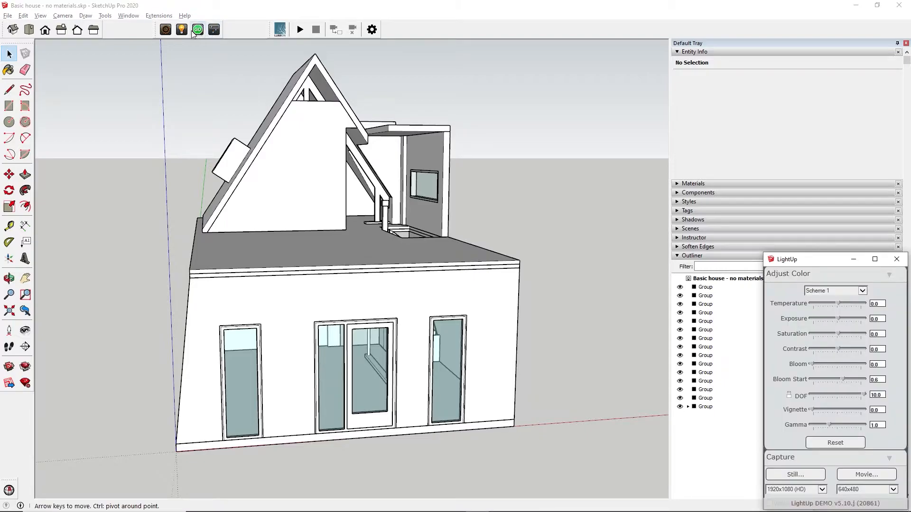
{"action": "left_click", "coordinate": [165, 29]}
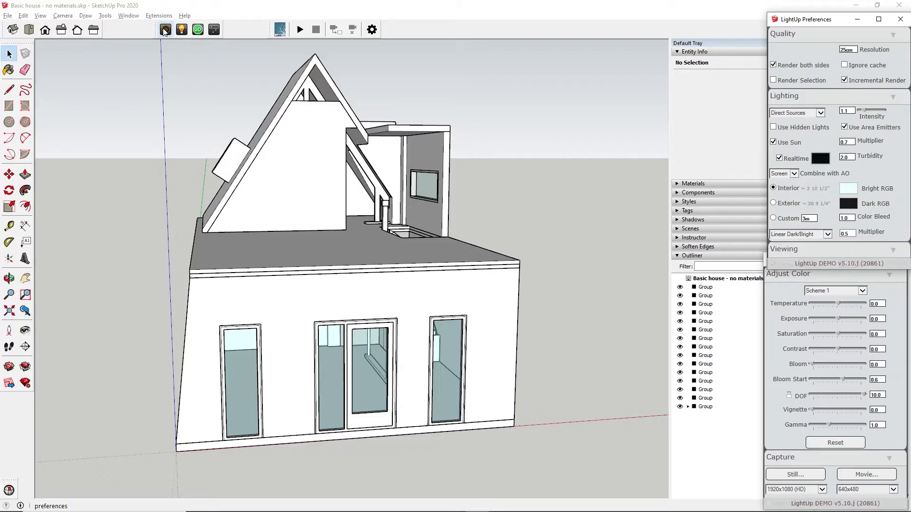
{"action": "right_click", "coordinate": [443, 337]}
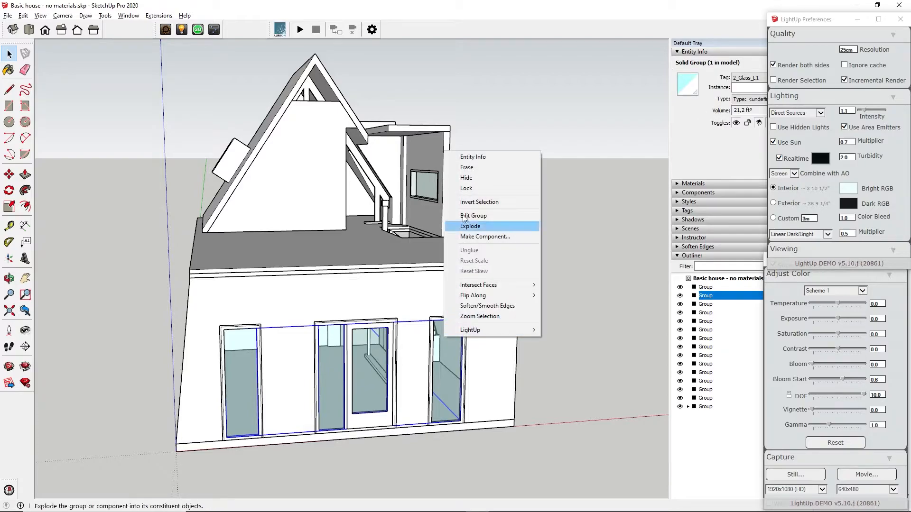
{"action": "left_click", "coordinate": [467, 178]}
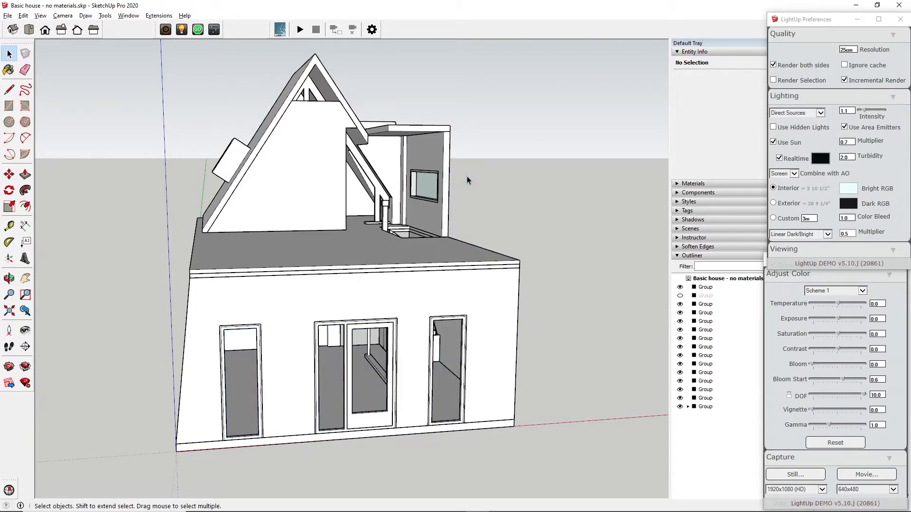
- Render the house with LightUp and walk the camera up to the front door to examine the interior lighting
{"action": "left_click", "coordinate": [197, 30]}
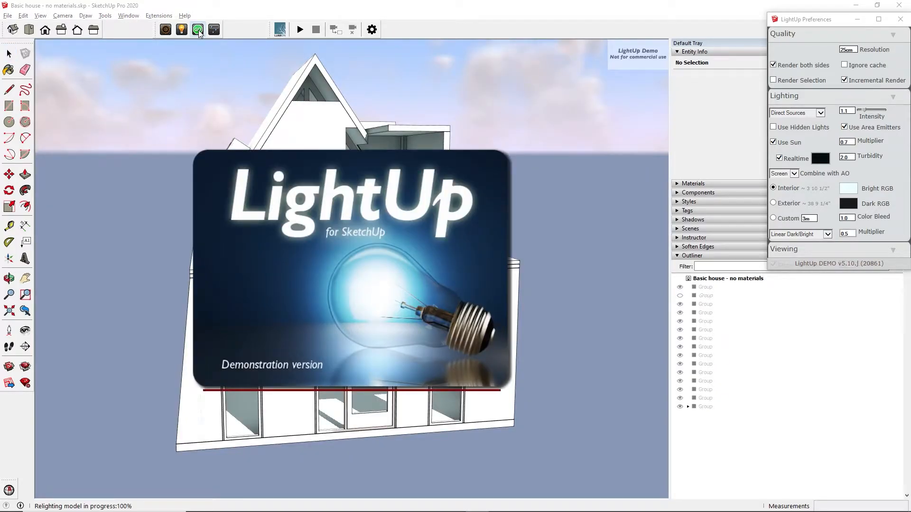
{"action": "key", "text": "w"}
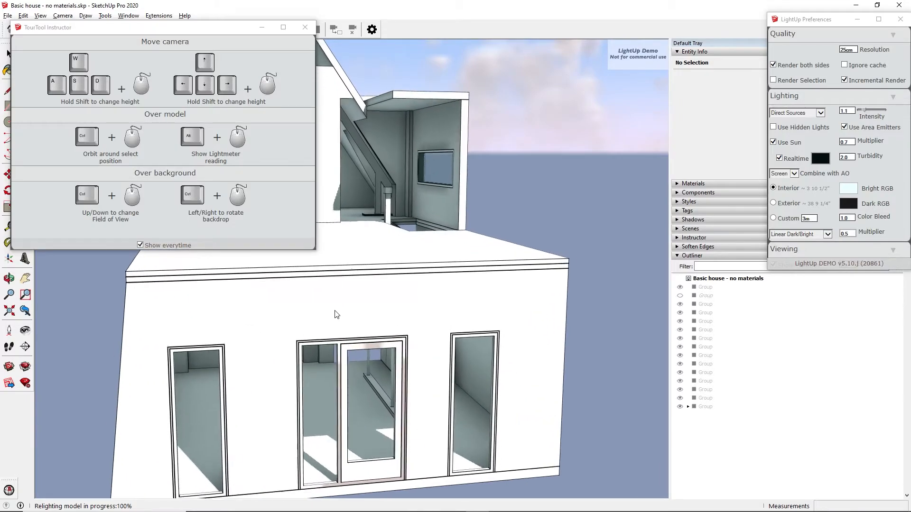
{"action": "key", "text": "w"}
{"action": "mouse_move", "coordinate": [321, 315]}
{"action": "middle_mouse_down"}
{"action": "mouse_move", "coordinate": [266, 366]}
{"action": "mouse_move", "coordinate": [244, 372]}
{"action": "mouse_move", "coordinate": [278, 289]}
{"action": "mouse_move", "coordinate": [285, 231]}
{"action": "mouse_move", "coordinate": [264, 235]}
{"action": "middle_mouse_up"}
{"action": "key", "text": "w"}
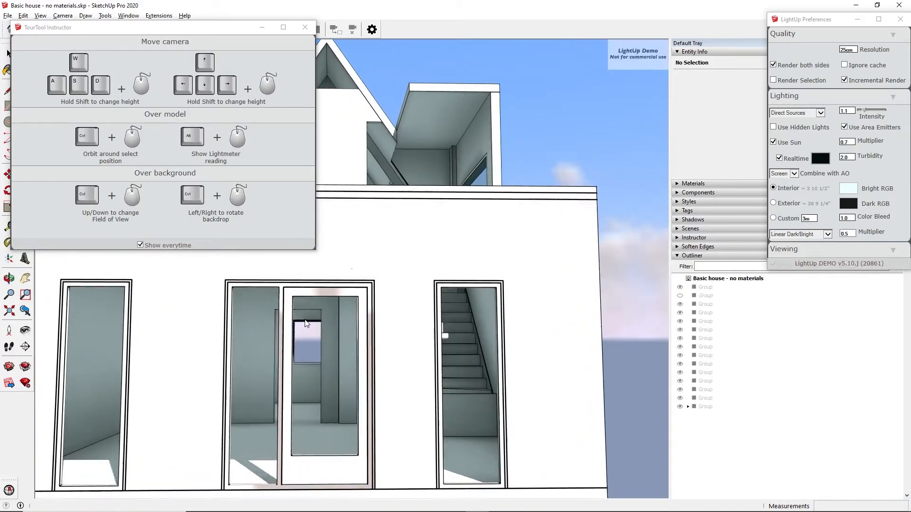
{"action": "key", "text": "w"}
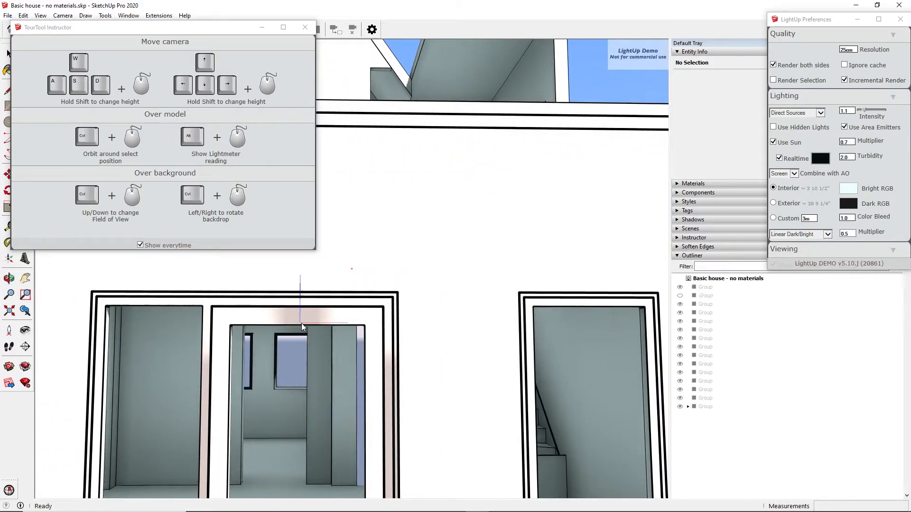
{"action": "key", "text": "w"}
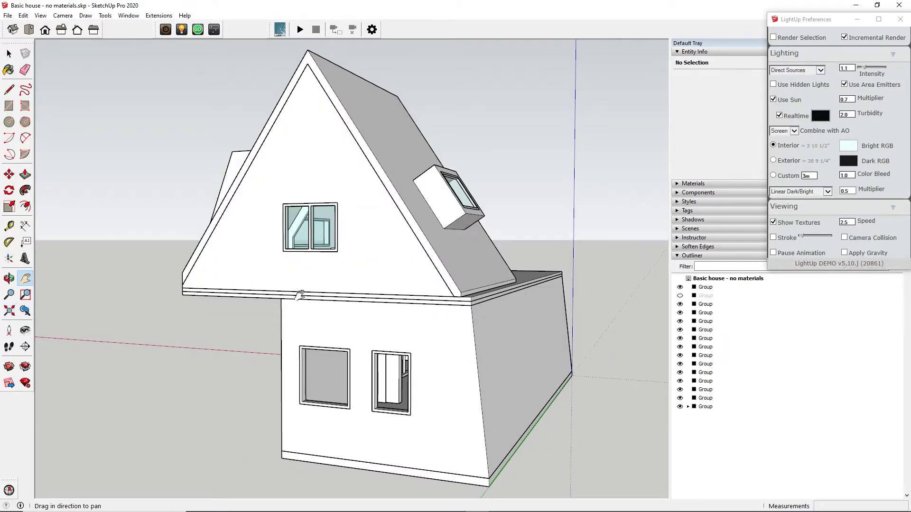
- Check the rear of the house, render it again with LightUp and advance the time of day for the shadows
{"action": "middle_click_drag", "start_coordinate": [300, 297], "coordinate": [515, 278]}
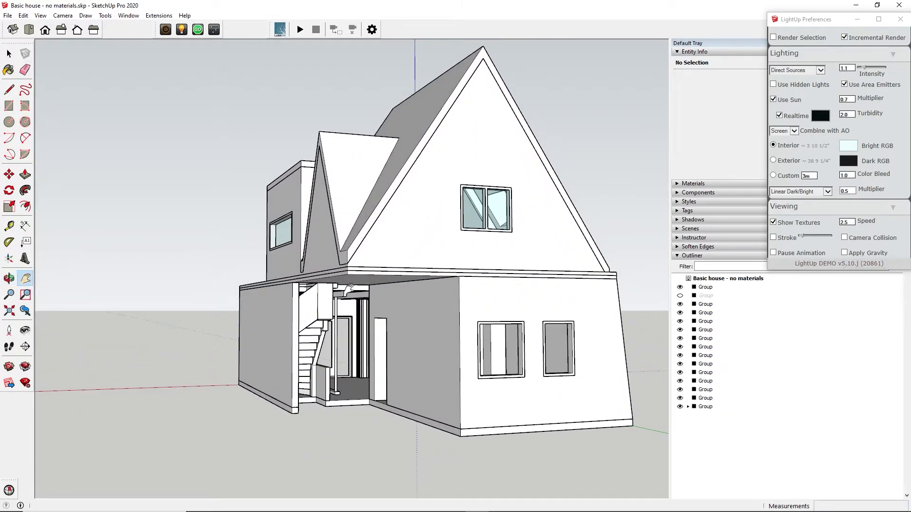
{"action": "left_click", "coordinate": [198, 31]}
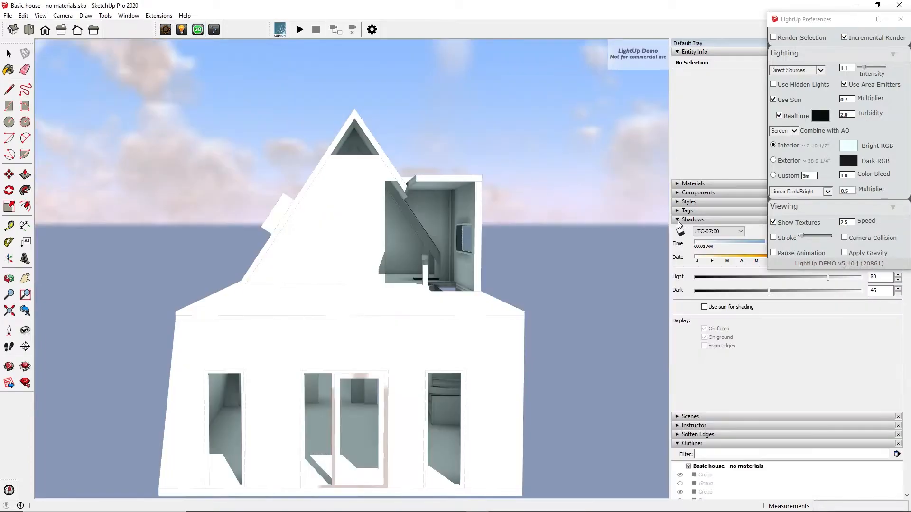
{"action": "left_click_drag", "start_coordinate": [769, 246], "coordinate": [787, 246]}
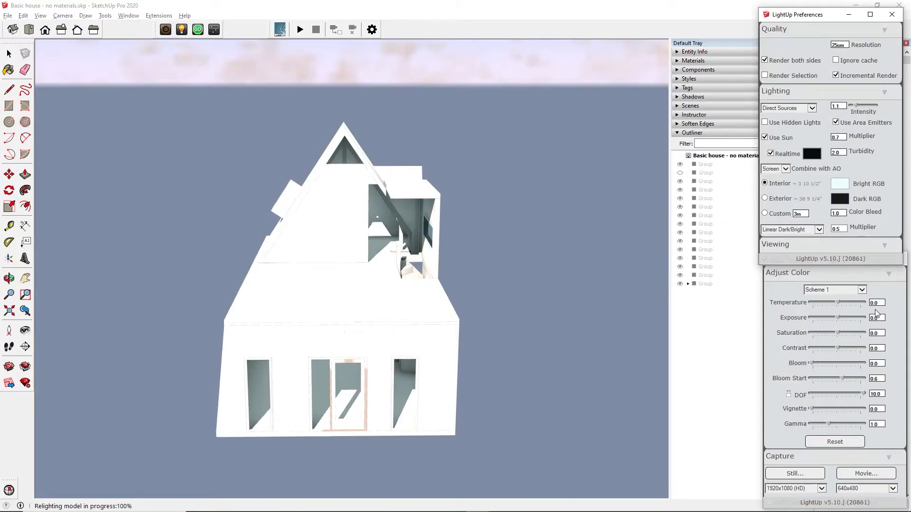
- Export the LightUp-lit model and textures as "Basic house - Lightmapped - standard settings" and inspect the exported lightmap images
{"action": "scroll", "coordinate": [900, 331], "scroll_direction": "down", "scroll_amount": 3}
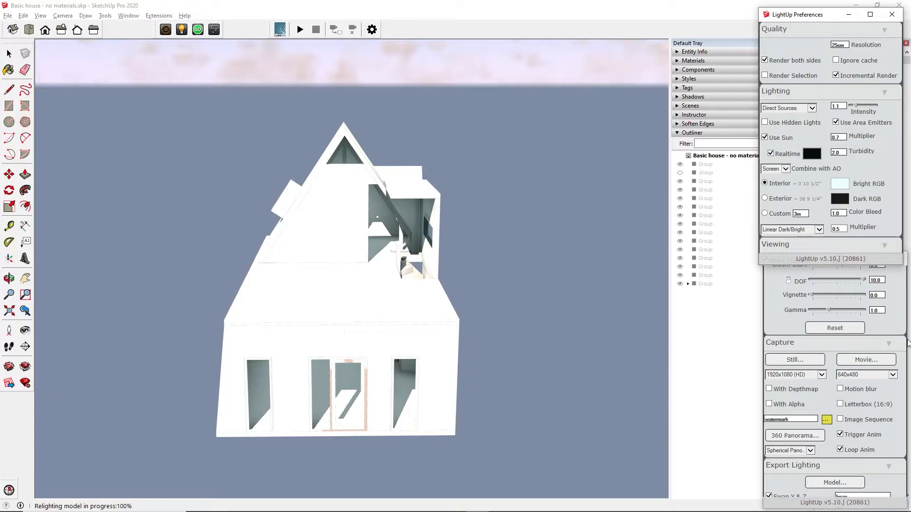
{"action": "scroll", "coordinate": [853, 422], "scroll_direction": "down", "scroll_amount": 1}
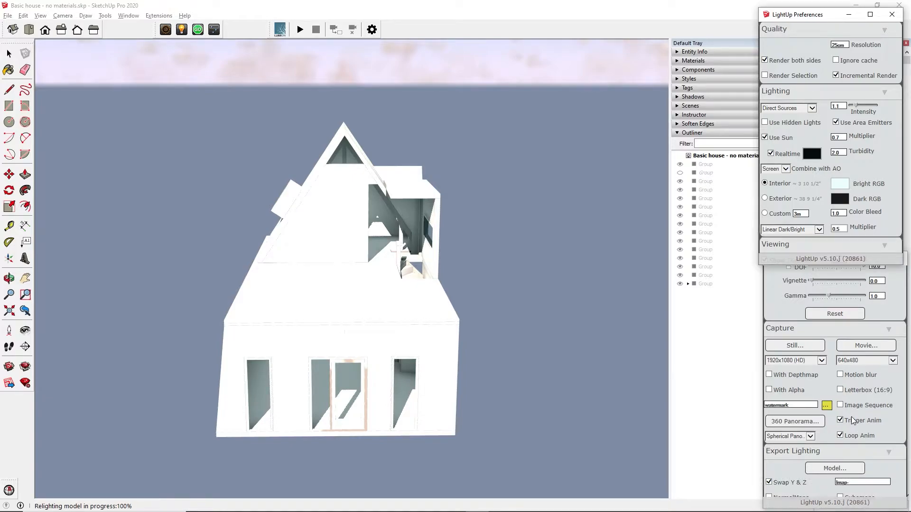
{"action": "scroll", "coordinate": [864, 467], "scroll_direction": "down", "scroll_amount": 3}
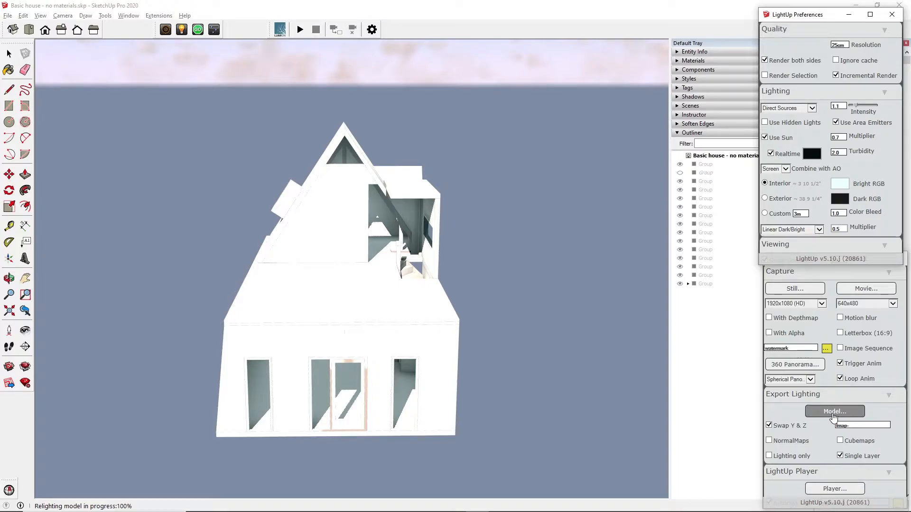
{"action": "left_click", "coordinate": [833, 412]}
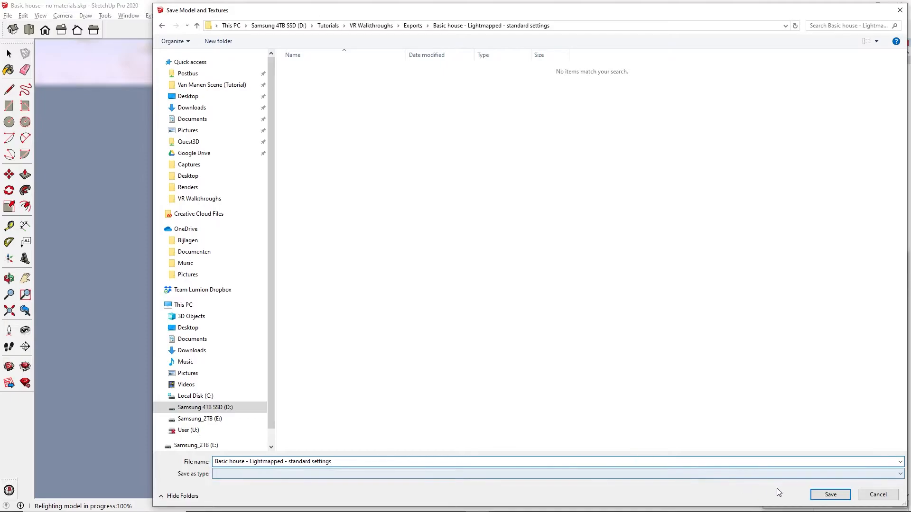
{"action": "left_click", "coordinate": [829, 495]}
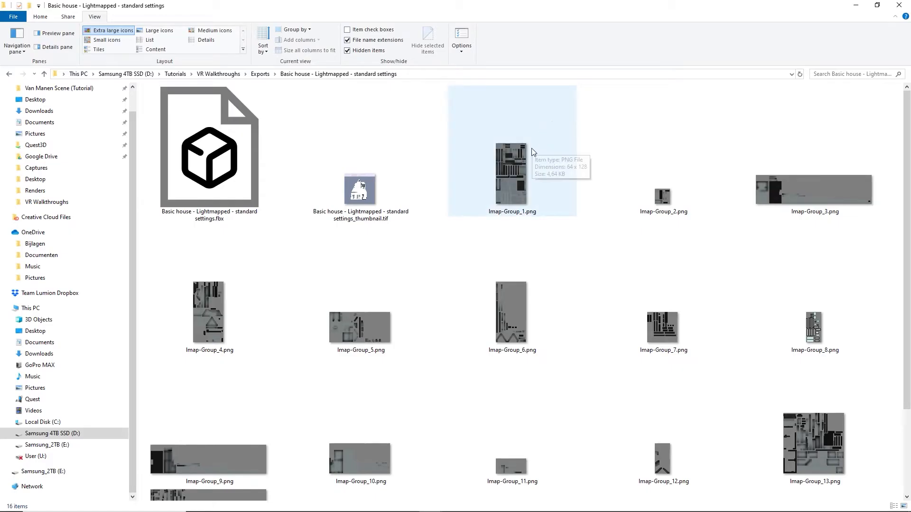
{"action": "scroll", "coordinate": [627, 247], "scroll_direction": "down", "scroll_amount": 2}
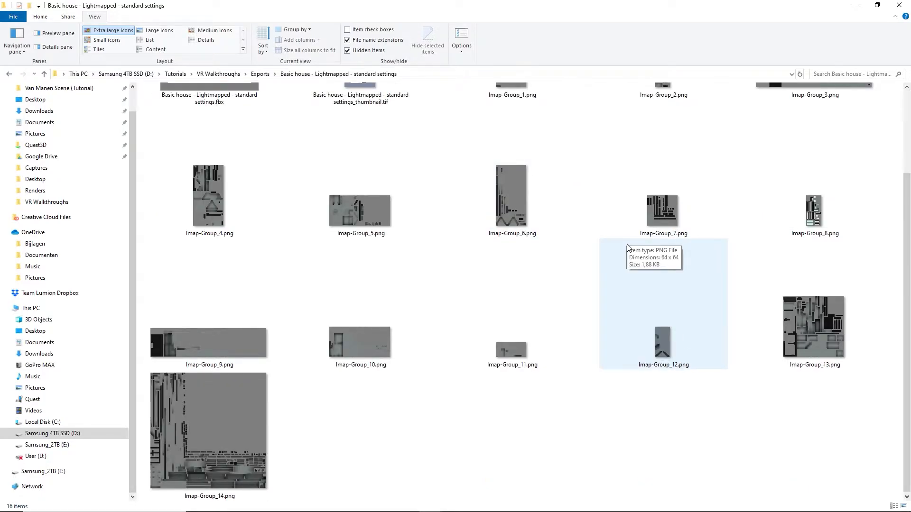
{"action": "scroll", "coordinate": [627, 247], "scroll_direction": "up", "scroll_amount": 2}
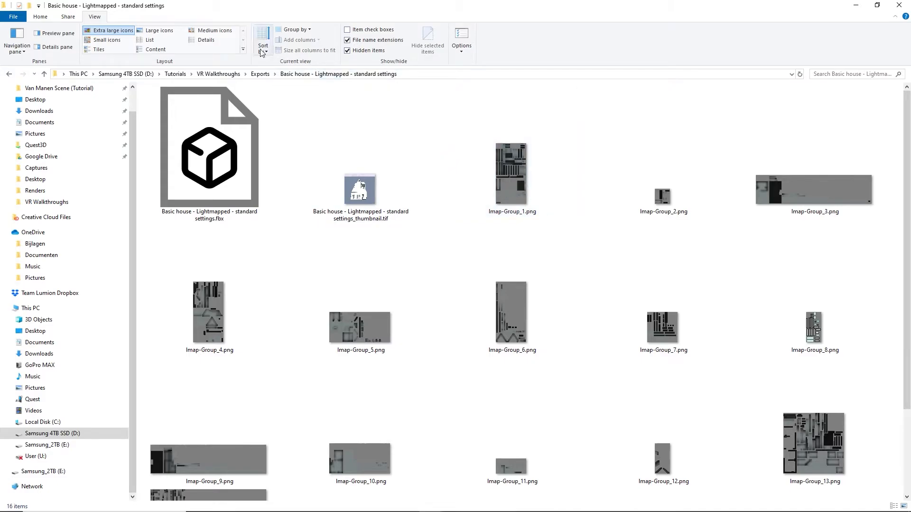
- Switch the export folder to the details view and add a narrowed Dimensions column directly after the file names
{"action": "left_click", "coordinate": [206, 40]}
{"action": "right_click", "coordinate": [622, 89]}
{"action": "left_click", "coordinate": [641, 183]}
{"action": "left_click_drag", "start_coordinate": [624, 89], "coordinate": [332, 86]}
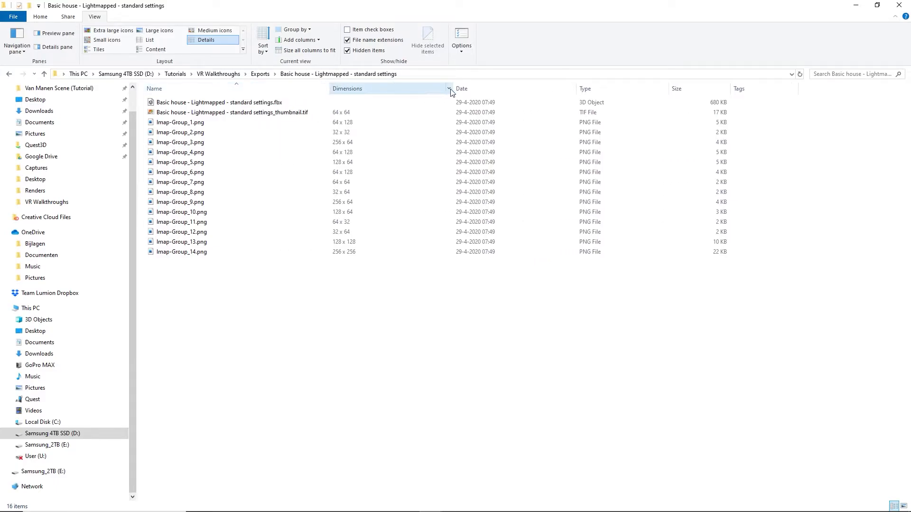
{"action": "left_click_drag", "start_coordinate": [453, 92], "coordinate": [403, 92]}
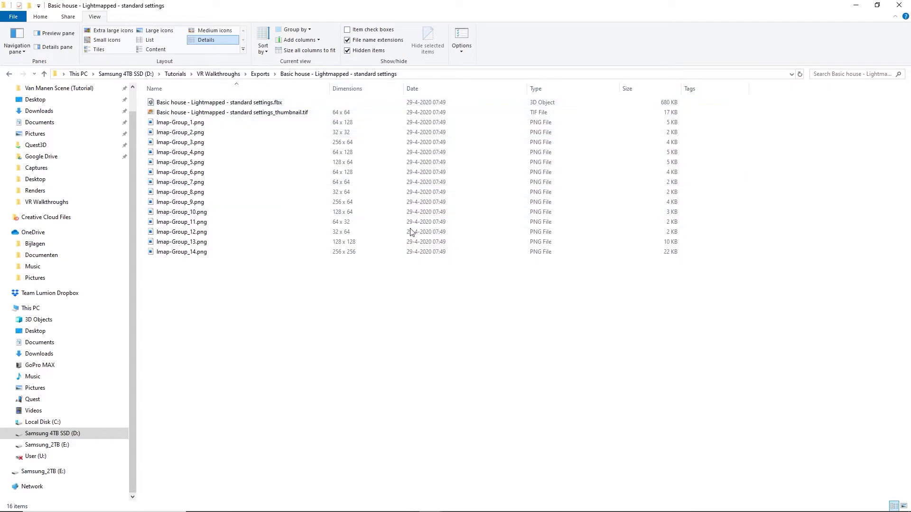
- Compress all exported files into a zip named "Basic house - Lightmapped - standard settings"
{"action": "left_click_drag", "start_coordinate": [208, 295], "coordinate": [167, 104]}
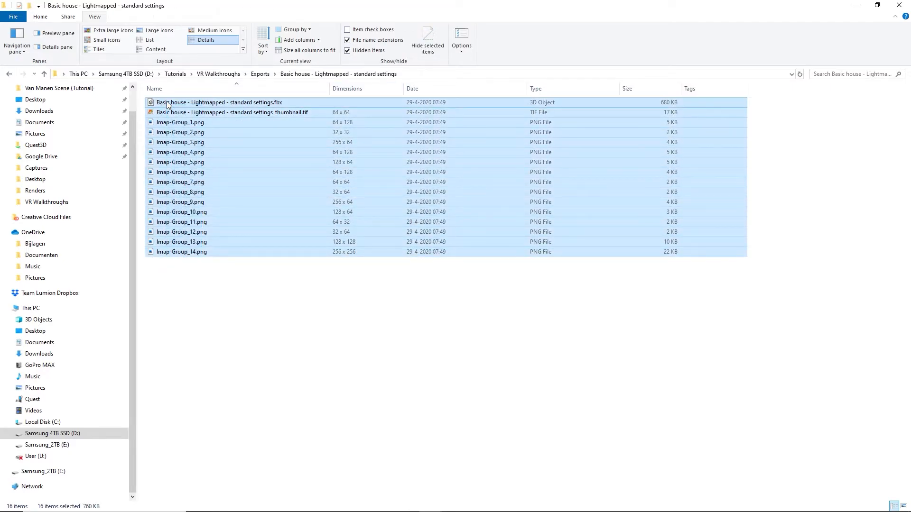
{"action": "right_click", "coordinate": [167, 104]}
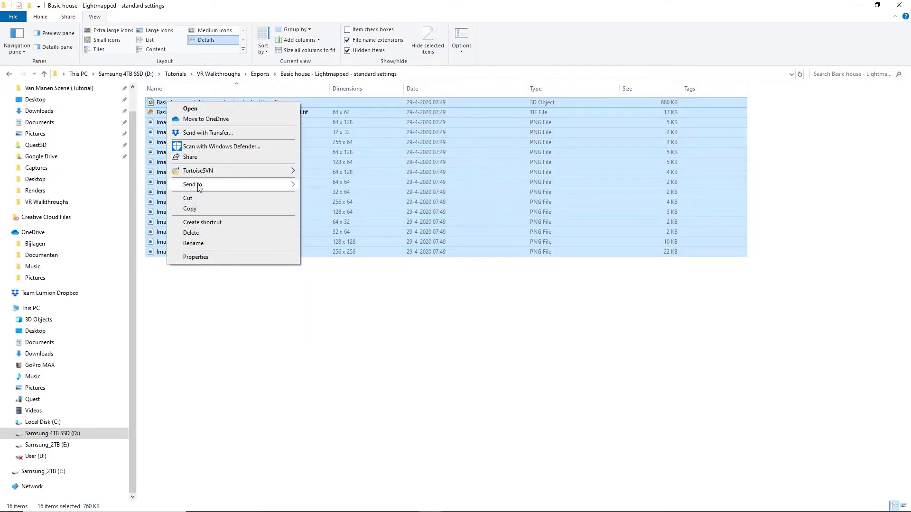
{"action": "mouse_move", "coordinate": [225, 188]}
{"action": "left_click", "coordinate": [318, 196]}
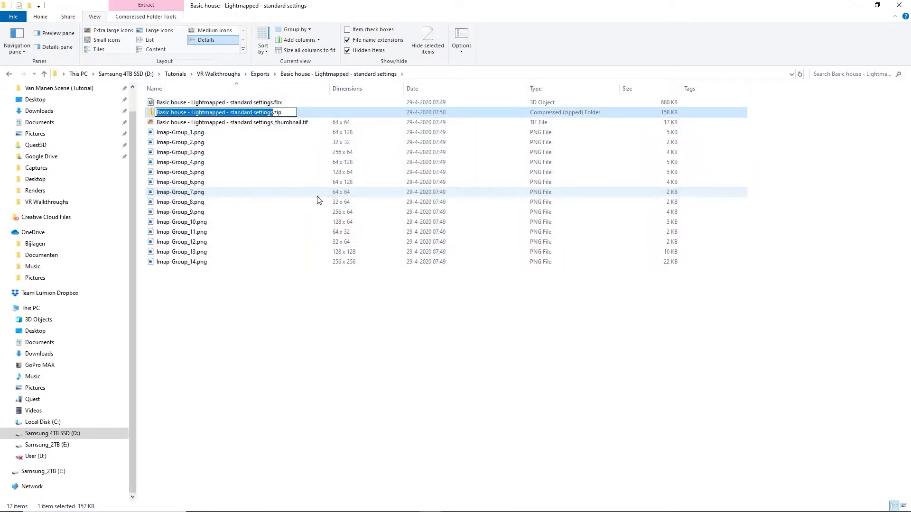
{"action": "key", "text": "Return"}
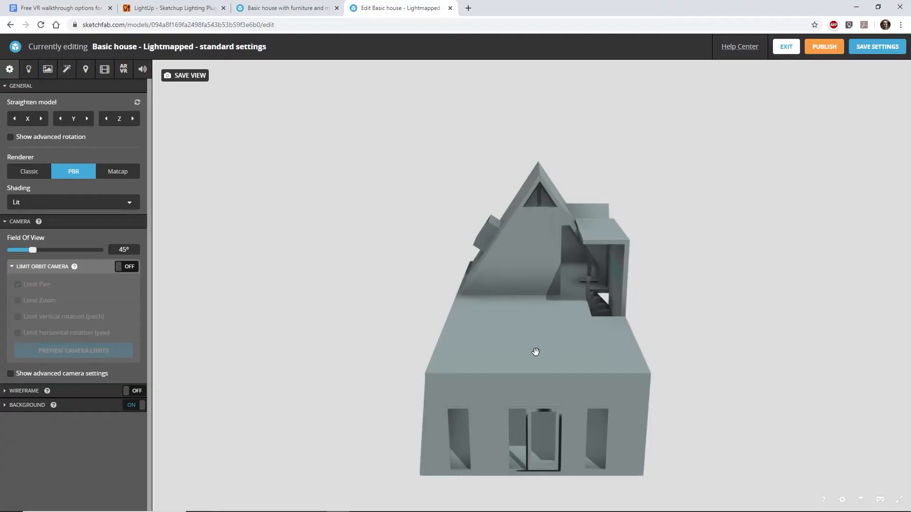
- Set the shading of the "Basic house - Lightmapped - standard settings" model on Sketchfab to Shadeless
{"action": "mouse_move", "coordinate": [534, 352]}
{"action": "left_mouse_down"}
{"action": "mouse_move", "coordinate": [522, 325]}
{"action": "mouse_move", "coordinate": [485, 328]}
{"action": "mouse_move", "coordinate": [563, 327]}
{"action": "mouse_move", "coordinate": [531, 339]}
{"action": "left_mouse_up"}
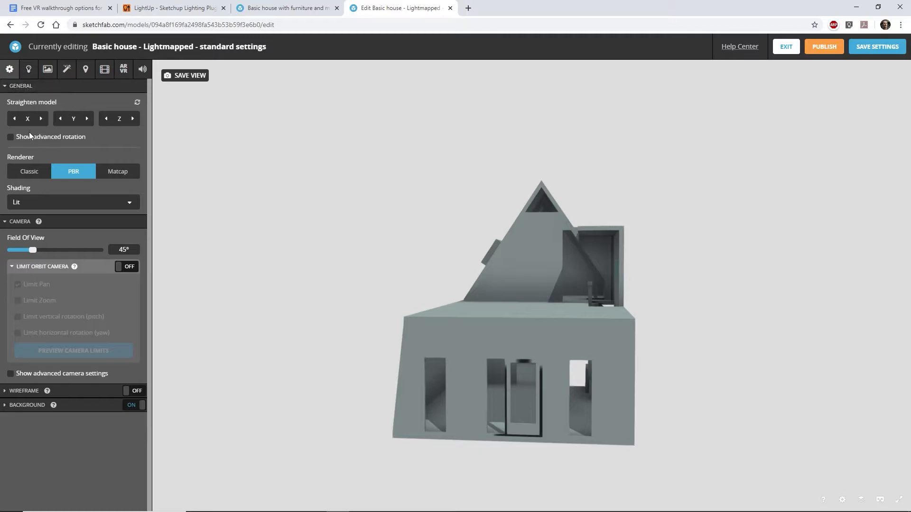
{"action": "left_click", "coordinate": [31, 203]}
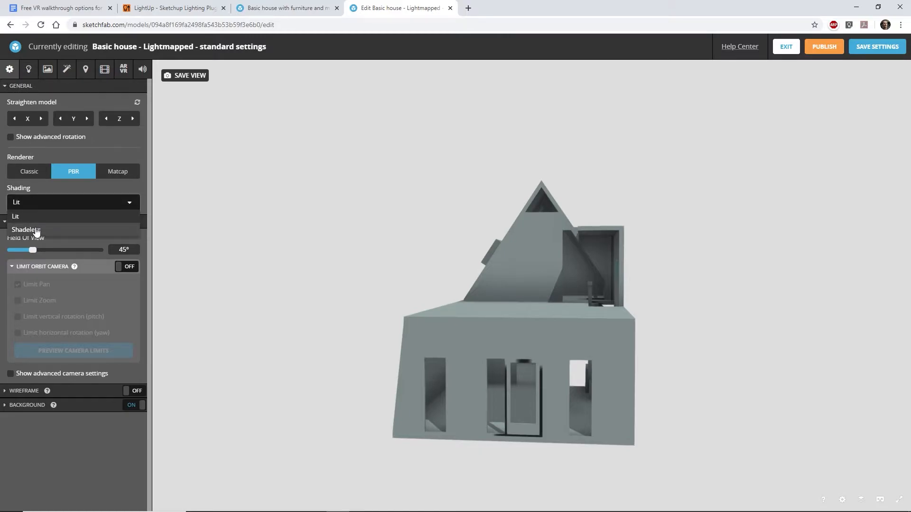
{"action": "left_click", "coordinate": [32, 231]}
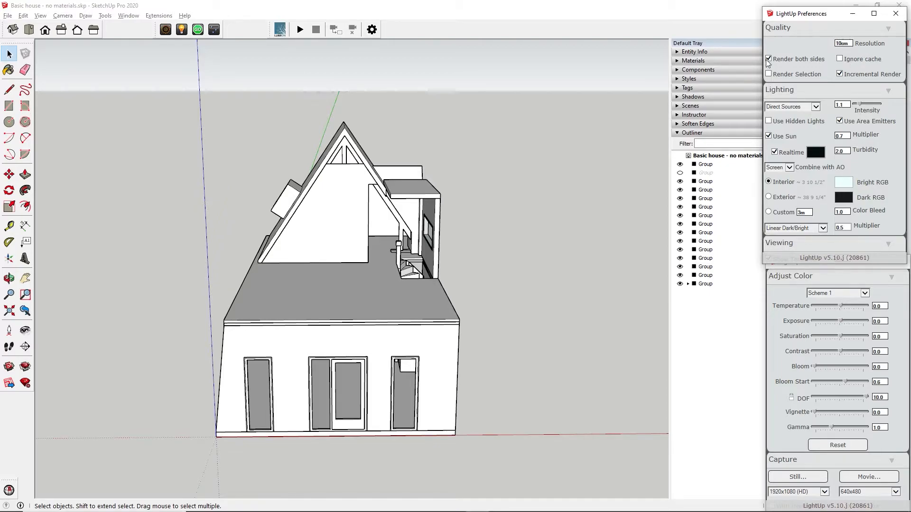
- Switch to SketchUp, enable Ignore cache in the LightUp preferences and start lighting the house without materials
{"action": "left_click", "coordinate": [839, 59]}
{"action": "left_click", "coordinate": [198, 29]}
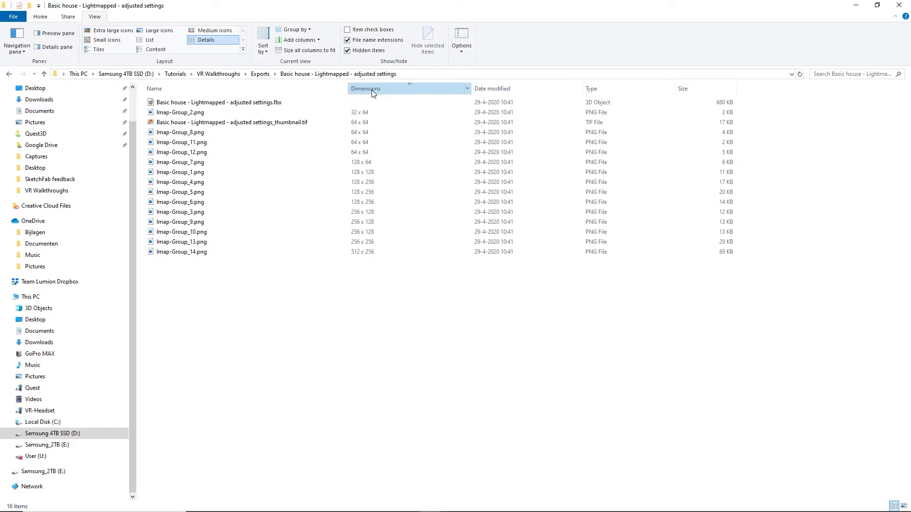
- Sort the "Basic house - Lightmapped - adjusted settings" export by descending dimensions and examine its lightmaps as extra large thumbnails
{"action": "left_click", "coordinate": [372, 90]}
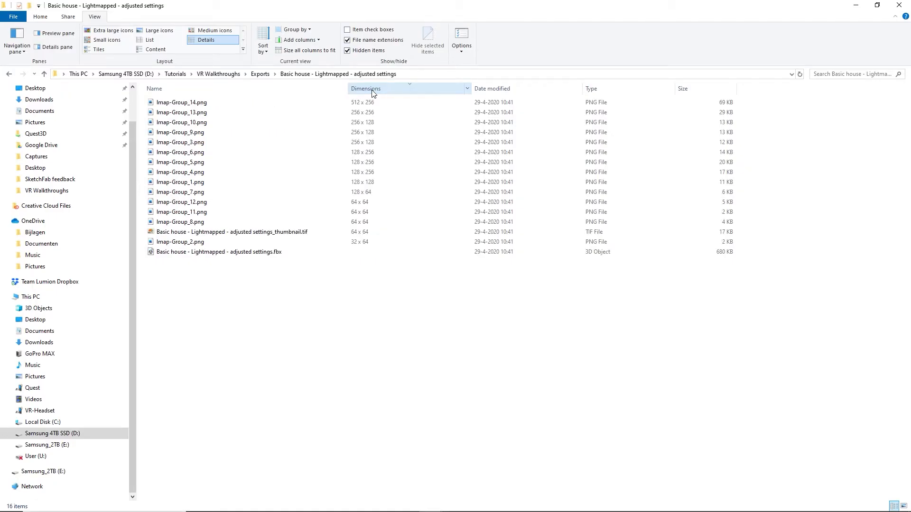
{"action": "left_click", "coordinate": [114, 31]}
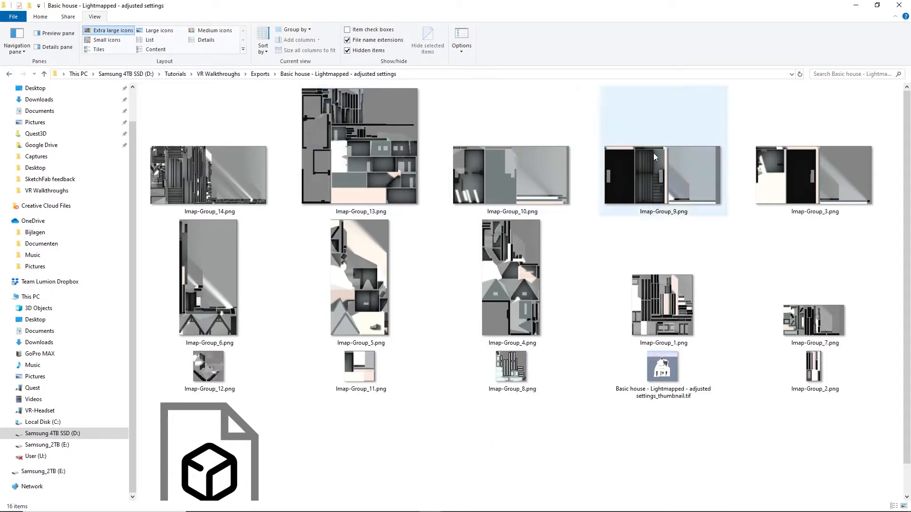
{"action": "left_click_drag", "start_coordinate": [906, 220], "coordinate": [902, 285]}
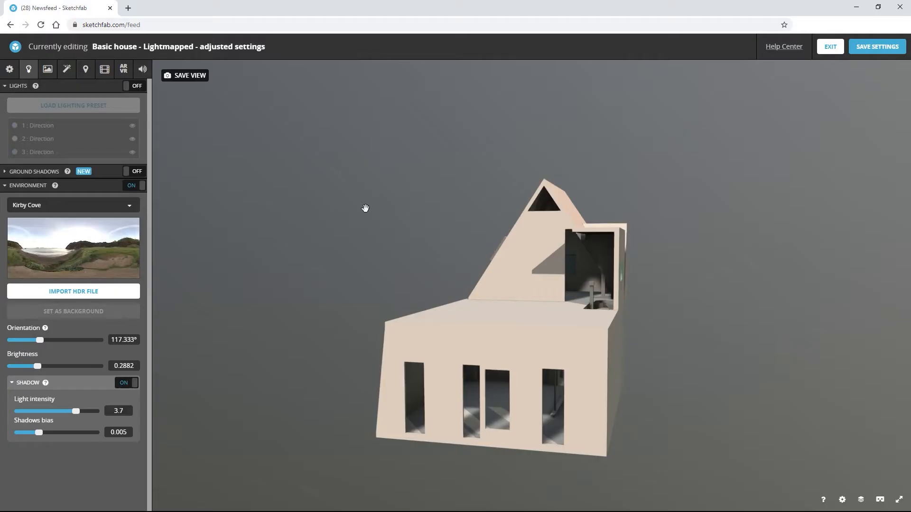
- Rotate the Kirby Cove environment of the adjusted-settings model on Sketchfab to 176° and set the shading to Shadeless
{"action": "mouse_move", "coordinate": [366, 209]}
{"action": "left_mouse_down"}
{"action": "mouse_move", "coordinate": [380, 215]}
{"action": "mouse_move", "coordinate": [394, 204]}
{"action": "mouse_move", "coordinate": [378, 199]}
{"action": "mouse_move", "coordinate": [380, 209]}
{"action": "left_mouse_up"}
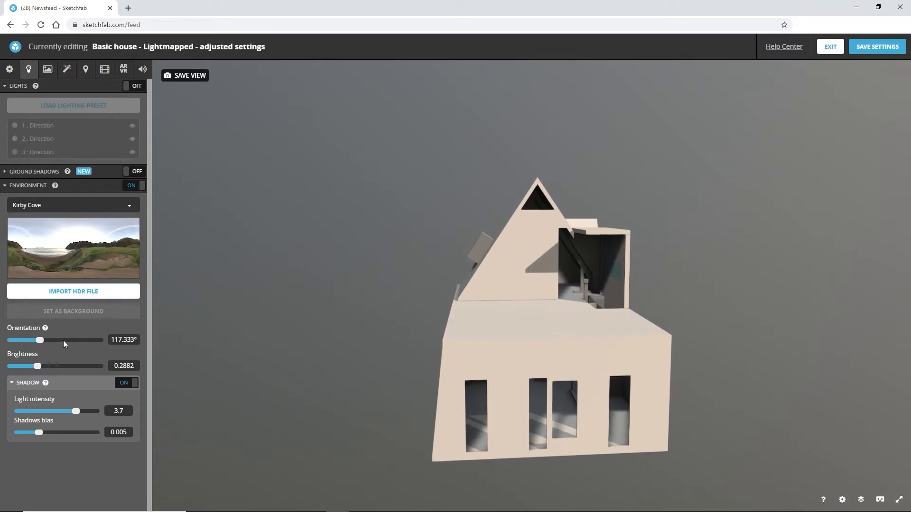
{"action": "left_click_drag", "start_coordinate": [43, 340], "coordinate": [54, 342]}
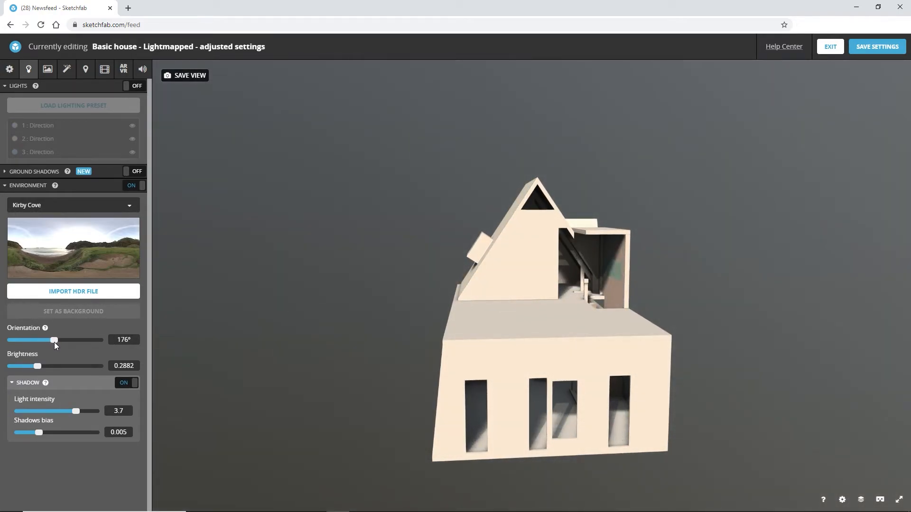
{"action": "left_click", "coordinate": [9, 70]}
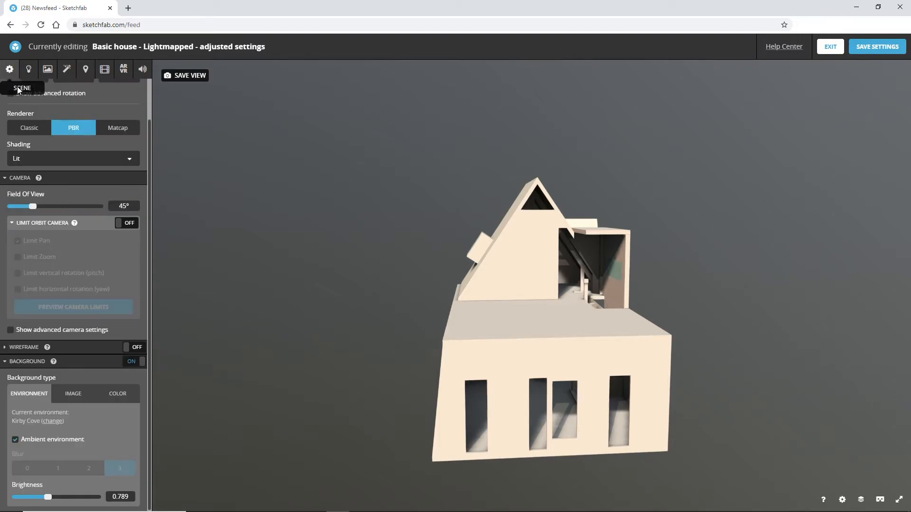
{"action": "left_click", "coordinate": [45, 164]}
{"action": "left_click", "coordinate": [48, 187]}
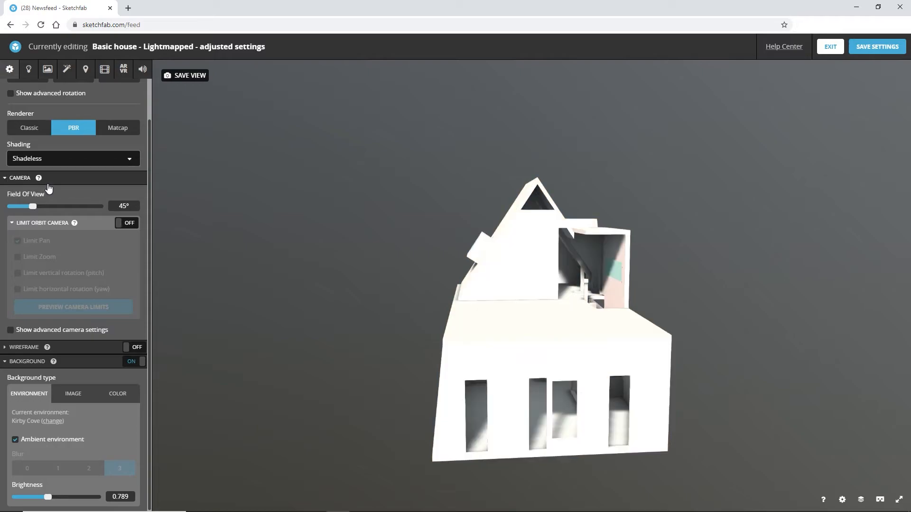
- Examine the baked lighting on the house exterior and inside the ground-floor room
{"action": "mouse_move", "coordinate": [307, 292]}
{"action": "left_mouse_down"}
{"action": "mouse_move", "coordinate": [291, 293]}
{"action": "mouse_move", "coordinate": [286, 274]}
{"action": "mouse_move", "coordinate": [303, 287]}
{"action": "left_mouse_up"}
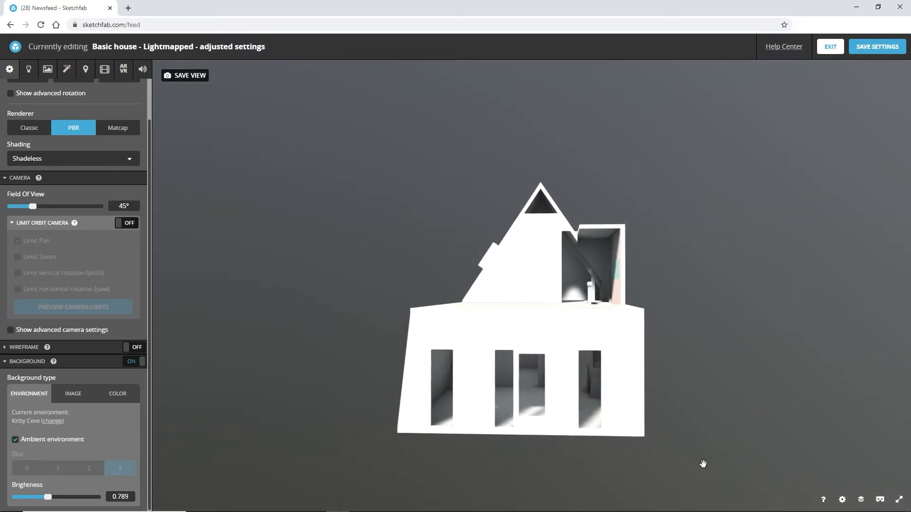
{"action": "double_click", "coordinate": [503, 390]}
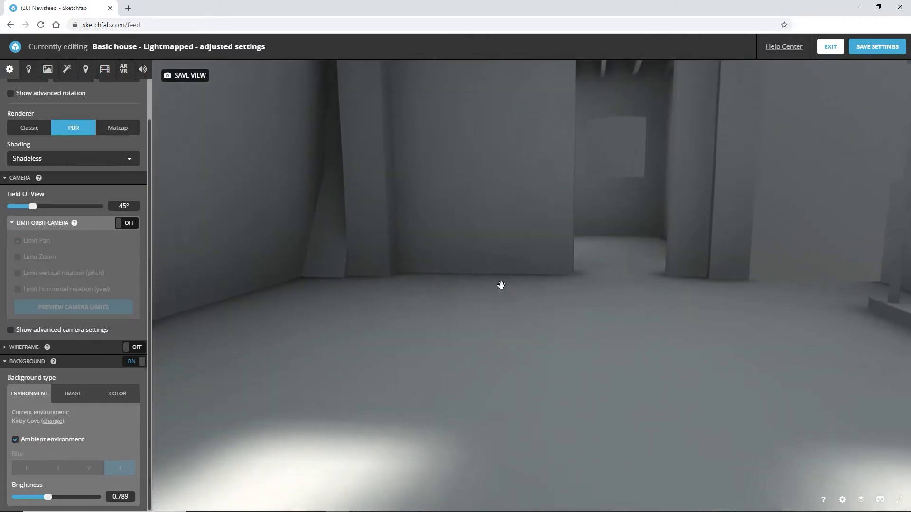
{"action": "right_click_drag", "start_coordinate": [492, 215], "coordinate": [467, 315]}
{"action": "left_click_drag", "start_coordinate": [453, 316], "coordinate": [482, 315]}
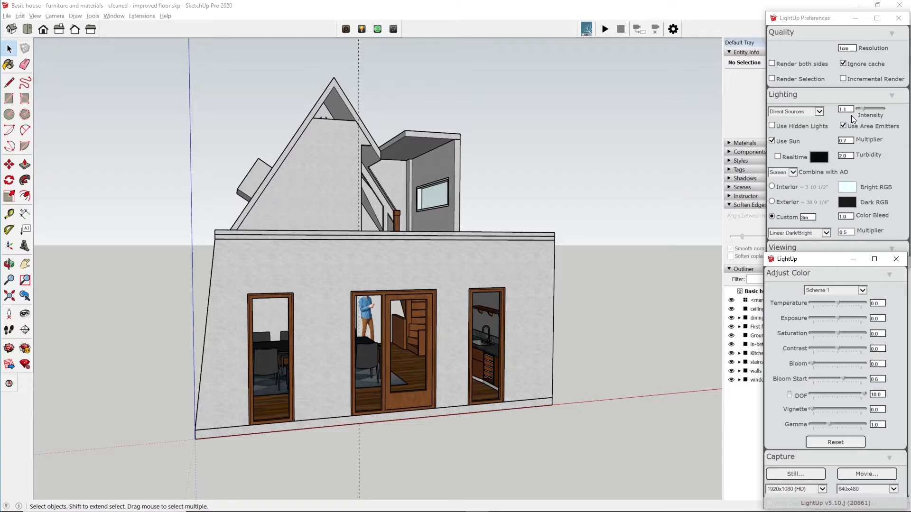
- Clear the LightUp cache for the furnished house with the improved floor in SketchUp and start the lighting calculation
{"action": "left_click", "coordinate": [93, 16]}
{"action": "mouse_move", "coordinate": [150, 235]}
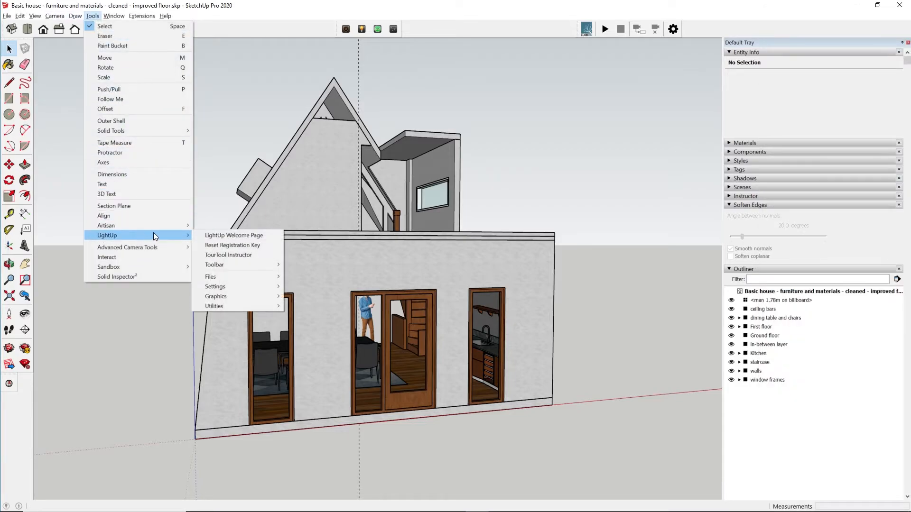
{"action": "mouse_move", "coordinate": [227, 306]}
{"action": "left_click", "coordinate": [315, 326]}
{"action": "left_click", "coordinate": [445, 282]}
{"action": "left_click", "coordinate": [377, 31]}
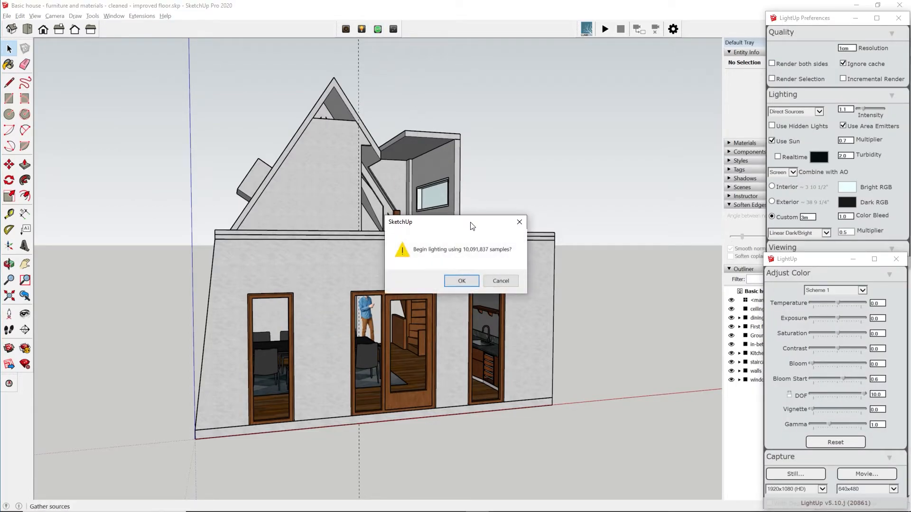
{"action": "left_click", "coordinate": [475, 280]}
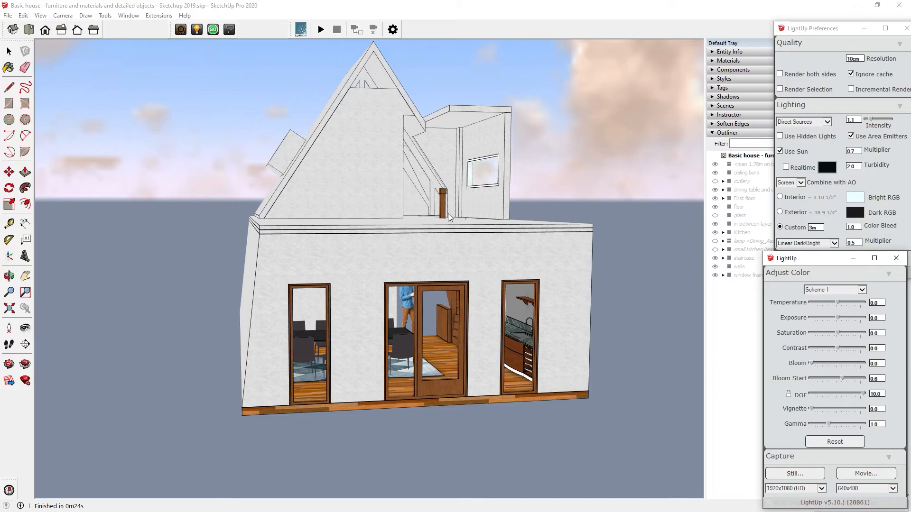
- Check the LightUp render of the house with detailed objects from several sides and clear the LightUp cache
{"action": "middle_click_drag", "start_coordinate": [448, 217], "coordinate": [375, 230]}
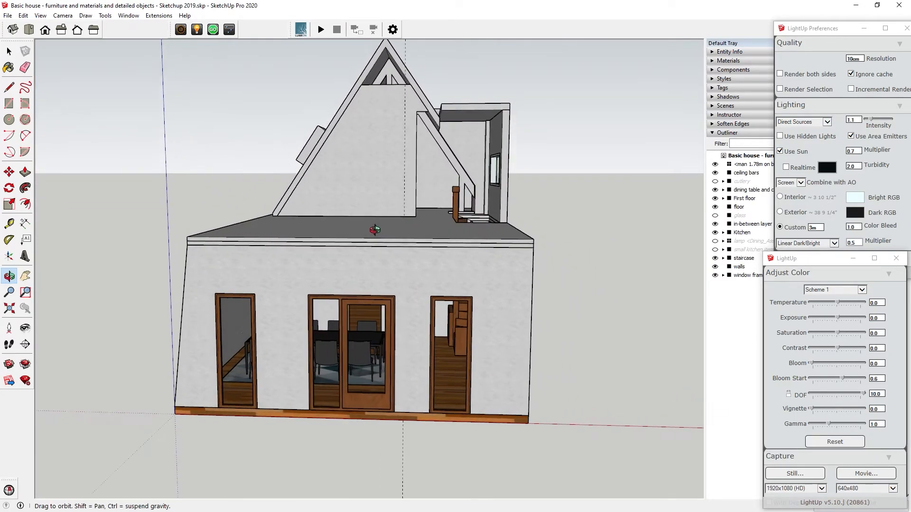
{"action": "middle_click_drag", "start_coordinate": [232, 230], "coordinate": [385, 233]}
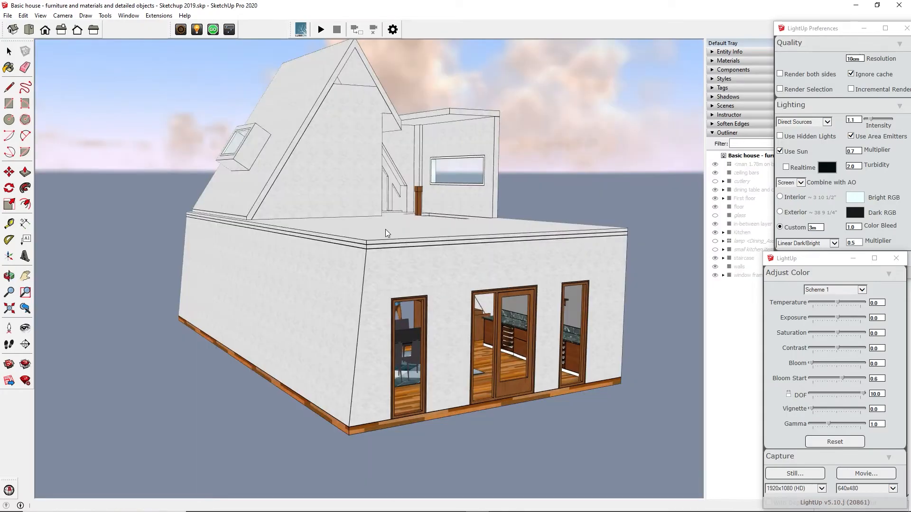
{"action": "middle_click_drag", "start_coordinate": [521, 236], "coordinate": [387, 235]}
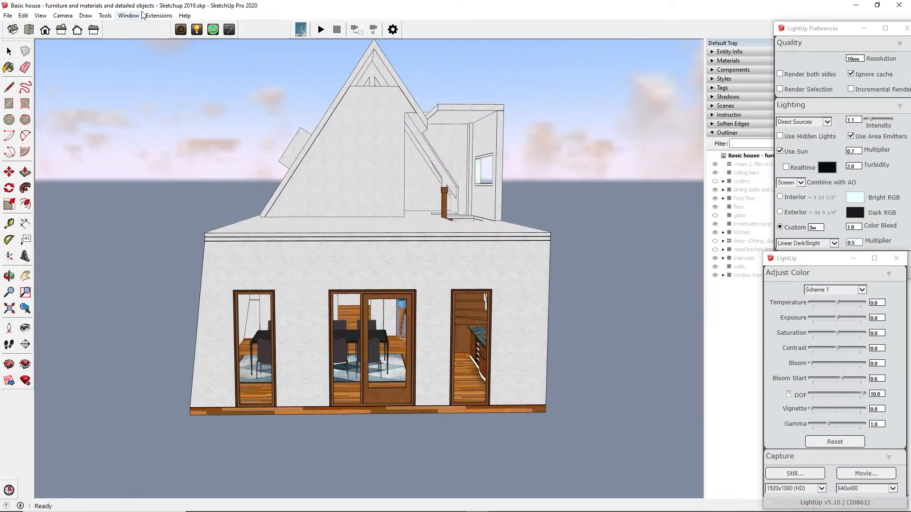
{"action": "left_click", "coordinate": [159, 15]}
{"action": "mouse_move", "coordinate": [179, 123]}
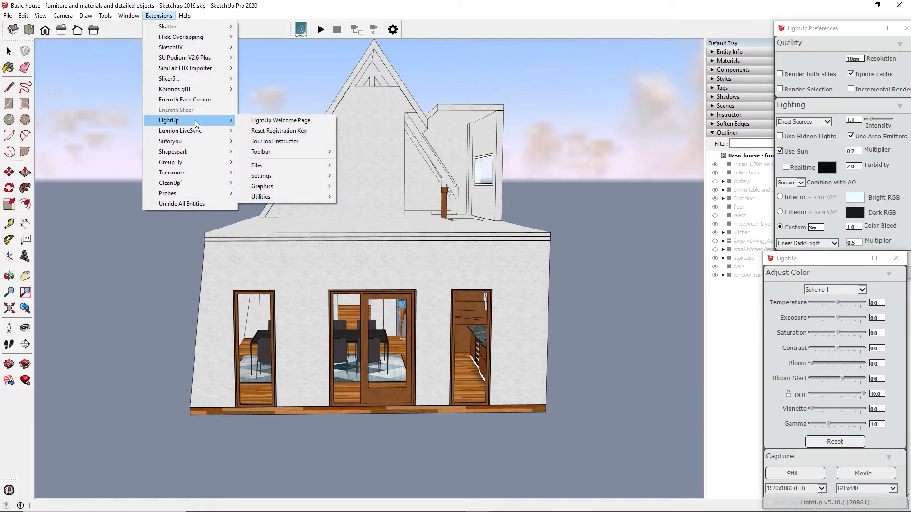
{"action": "mouse_move", "coordinate": [279, 198]}
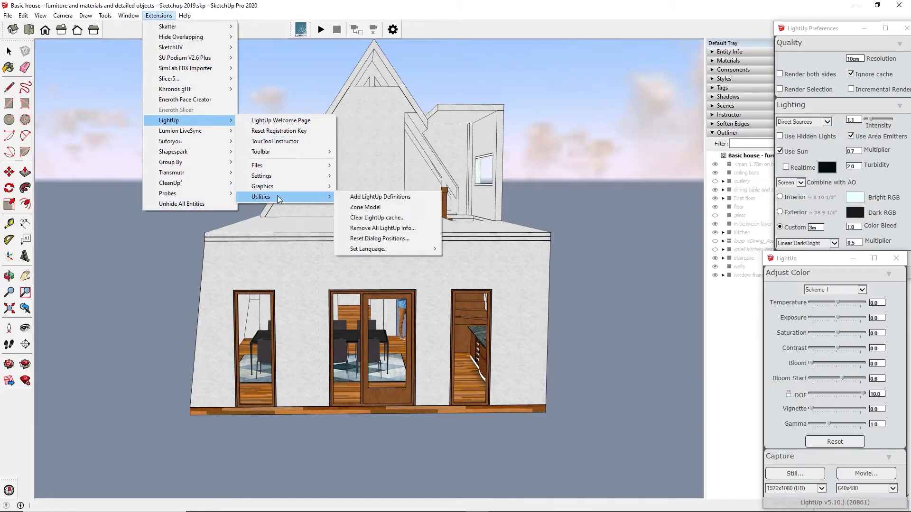
{"action": "left_click", "coordinate": [378, 218]}
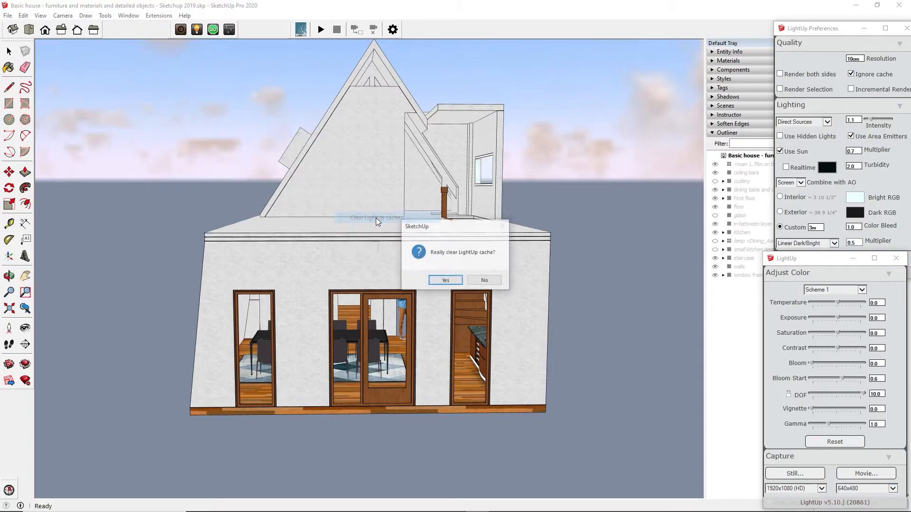
{"action": "left_click", "coordinate": [439, 280]}
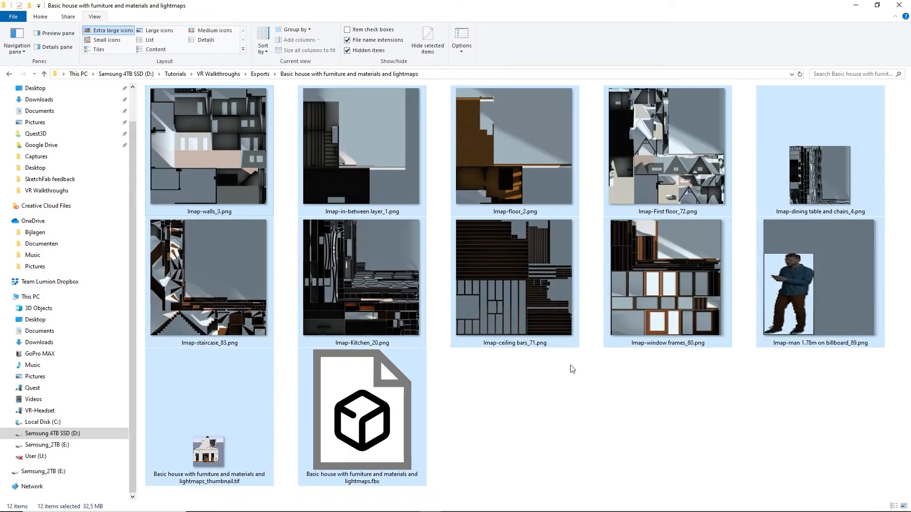
- Compress all files of the "Basic house with furniture and materials and lightmaps" export into a zip
{"action": "right_click", "coordinate": [362, 420]}
{"action": "mouse_move", "coordinate": [429, 339]}
{"action": "left_click", "coordinate": [522, 349]}
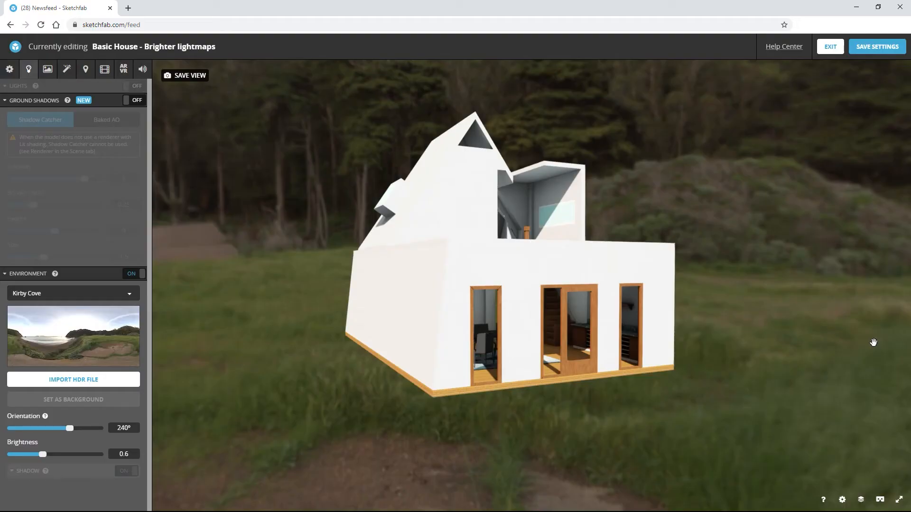
- View "Basic House - Brighter lightmaps" against its background and check which Sketchfab plan offers custom backgrounds, environments and matcaps
{"action": "left_click_drag", "start_coordinate": [873, 342], "coordinate": [587, 346]}
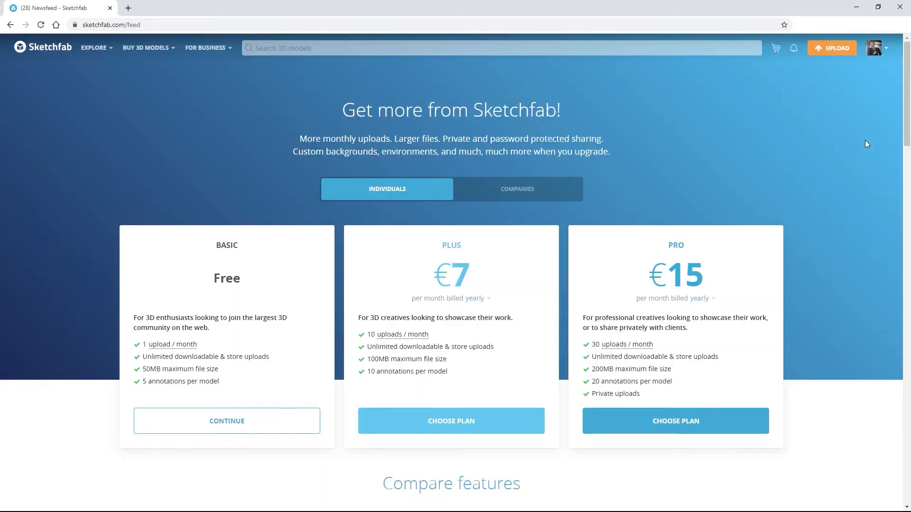
{"action": "scroll", "coordinate": [864, 140], "scroll_direction": "down", "scroll_amount": 8}
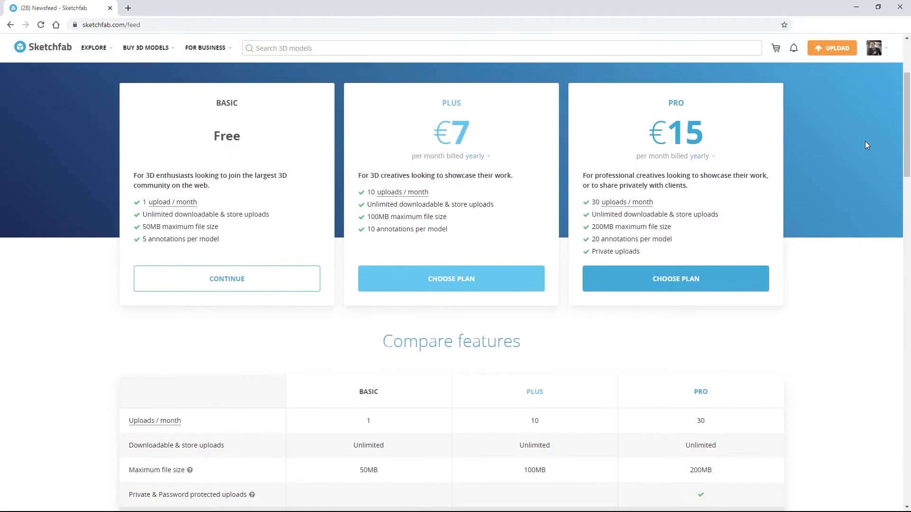
{"action": "scroll", "coordinate": [866, 147], "scroll_direction": "down", "scroll_amount": 3}
{"action": "scroll", "coordinate": [866, 147], "scroll_direction": "down", "scroll_amount": 1}
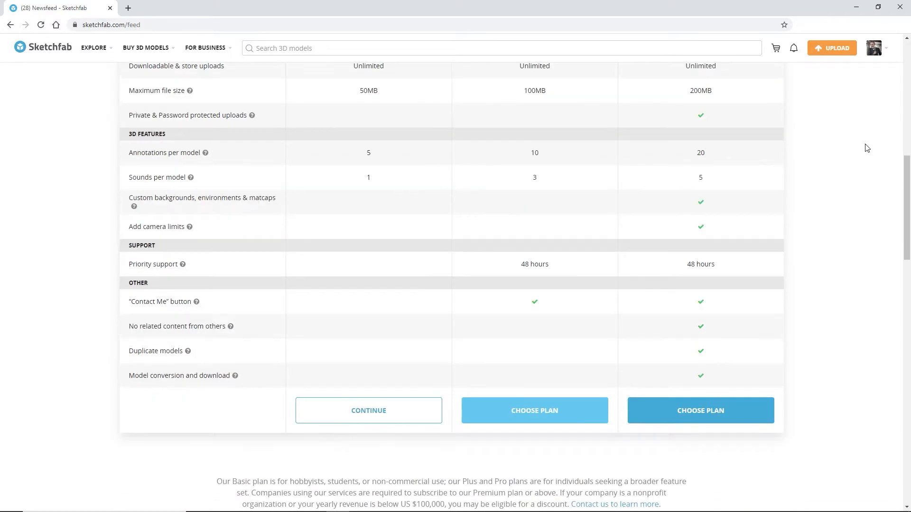
{"action": "triple_click", "coordinate": [270, 200]}
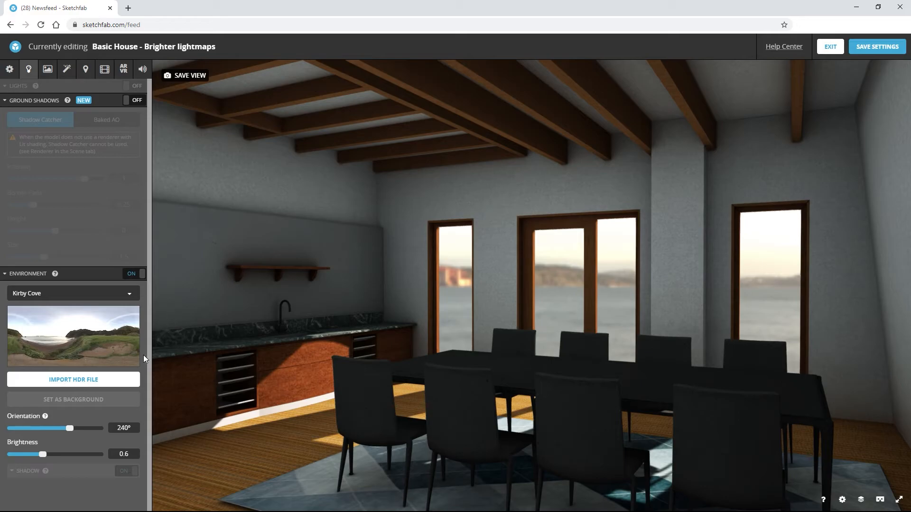
- Check which file formats the custom HDR environment import accepts and cancel the import
{"action": "left_click", "coordinate": [123, 380]}
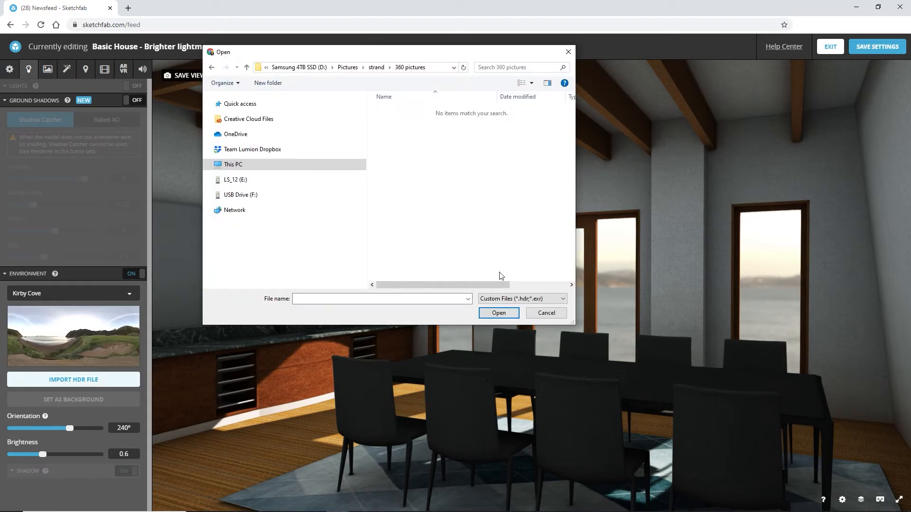
{"action": "left_click", "coordinate": [553, 301]}
{"action": "left_click", "coordinate": [555, 301]}
{"action": "left_click", "coordinate": [541, 317]}
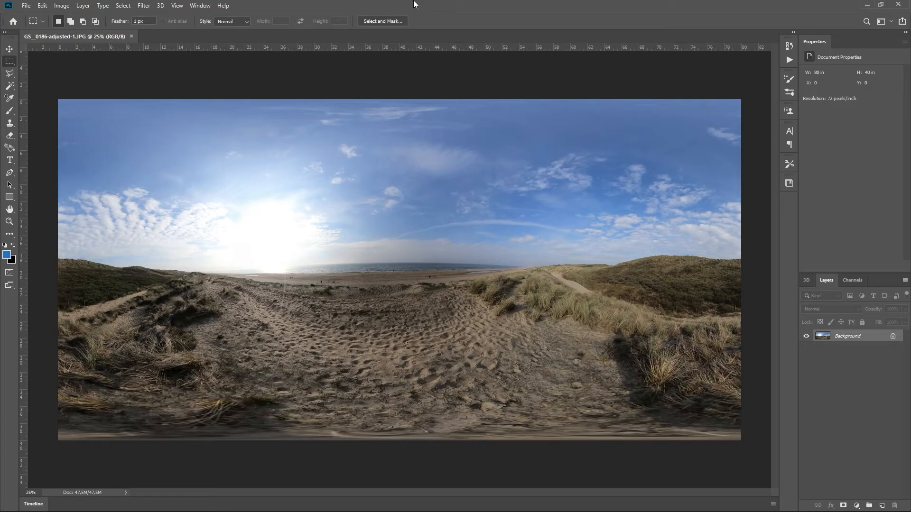
- In Photoshop, convert the 360 beach photo GS__0186-adjusted-1.JPG to 32 Bits/Channel and save it as a new file
{"action": "left_click", "coordinate": [63, 6]}
{"action": "mouse_move", "coordinate": [70, 16]}
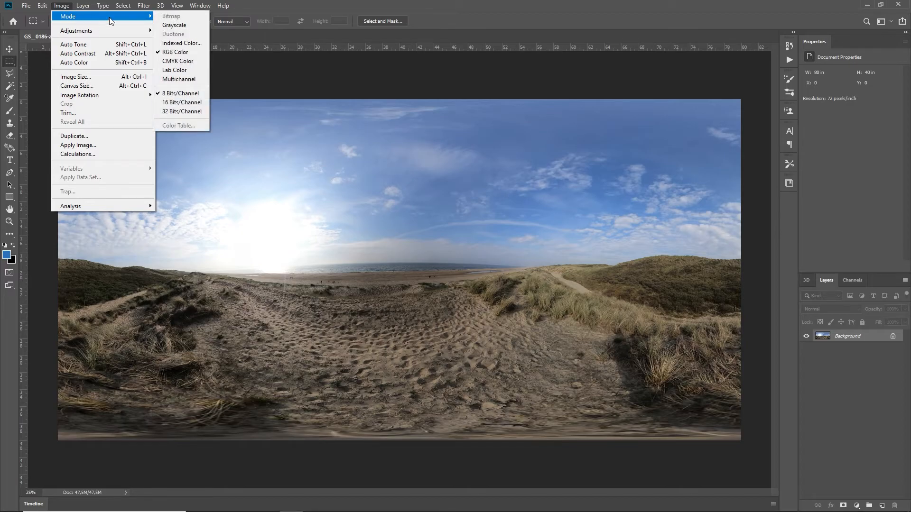
{"action": "left_click", "coordinate": [172, 111]}
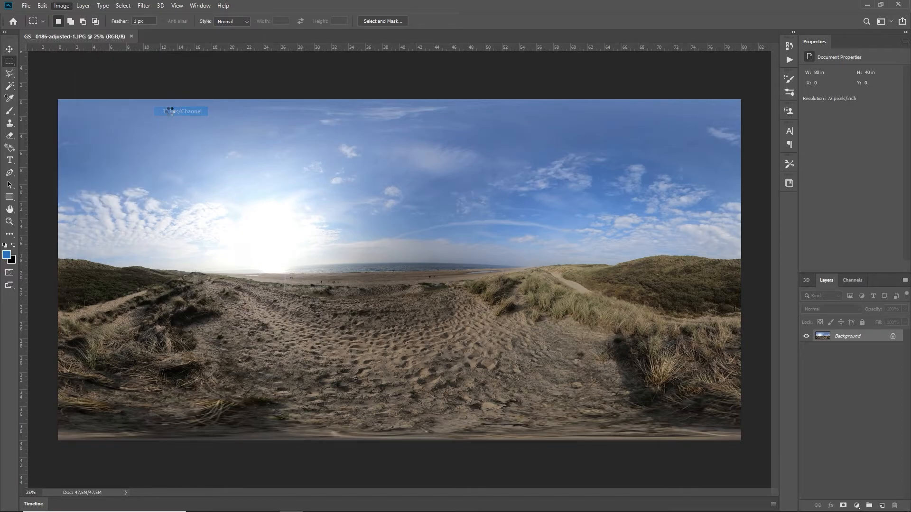
{"action": "left_click", "coordinate": [26, 5]}
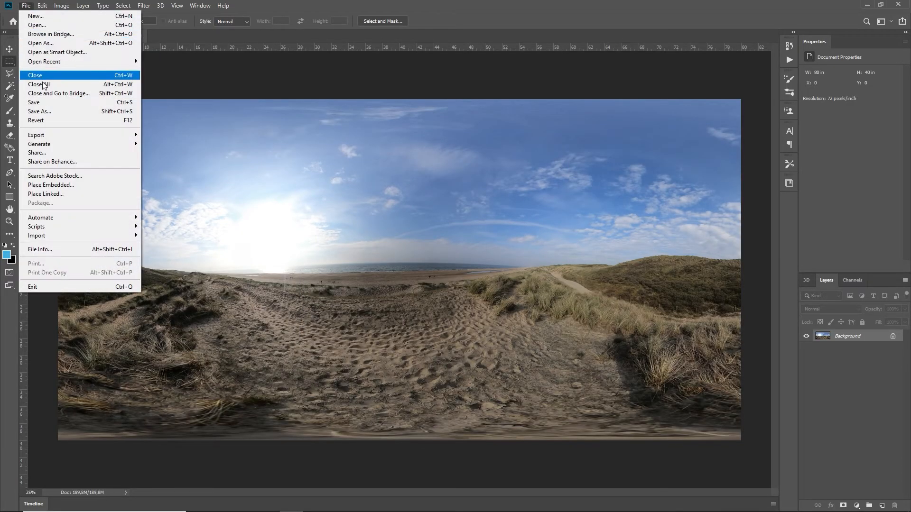
{"action": "left_click", "coordinate": [38, 112]}
{"action": "left_click", "coordinate": [615, 487]}
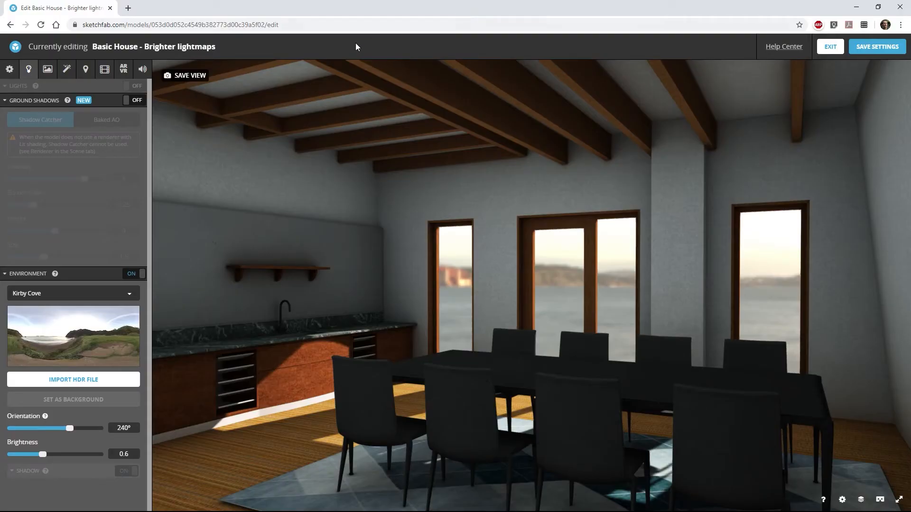
- In Sketchfab, import GS__0176-adjusted.hdr as a custom environment for the house
{"action": "left_click", "coordinate": [84, 381]}
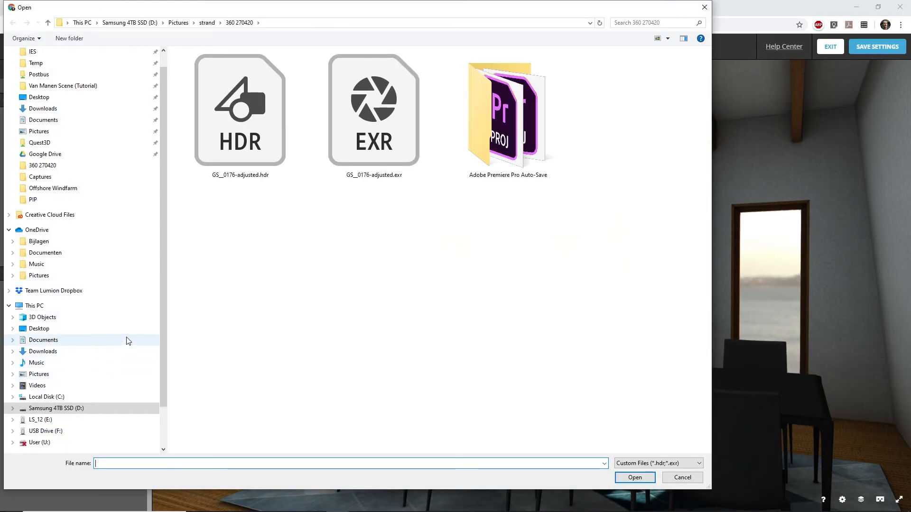
{"action": "double_click", "coordinate": [224, 129]}
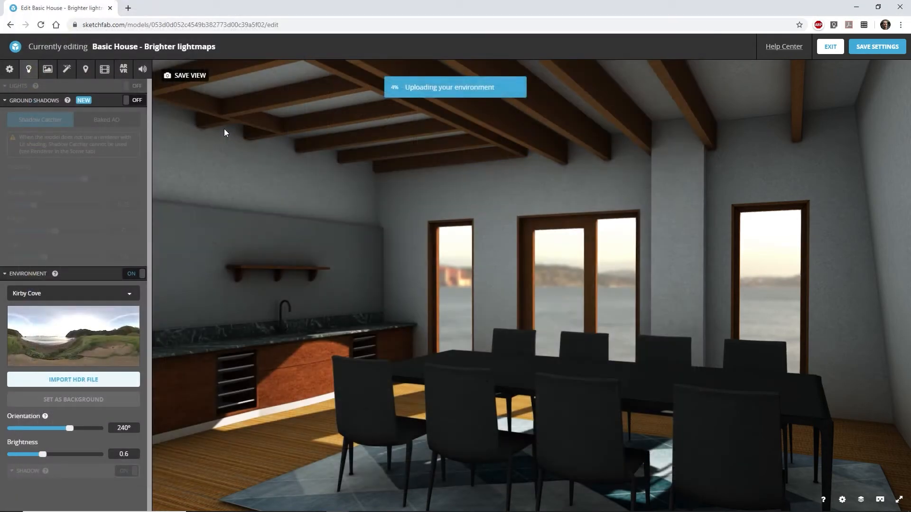
- Choose strand 0168 as the environment and reduce its orientation angle
{"action": "left_click", "coordinate": [128, 293]}
{"action": "left_click", "coordinate": [99, 285]}
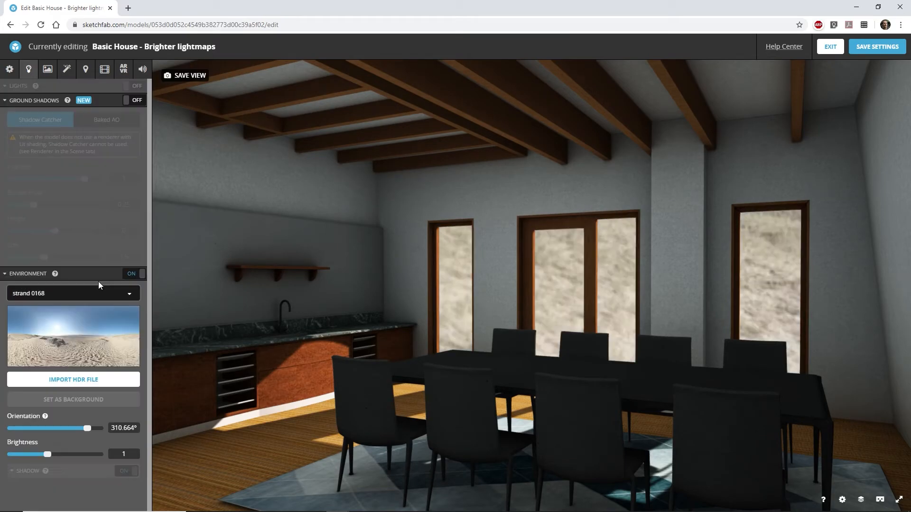
{"action": "left_click_drag", "start_coordinate": [87, 427], "coordinate": [72, 425]}
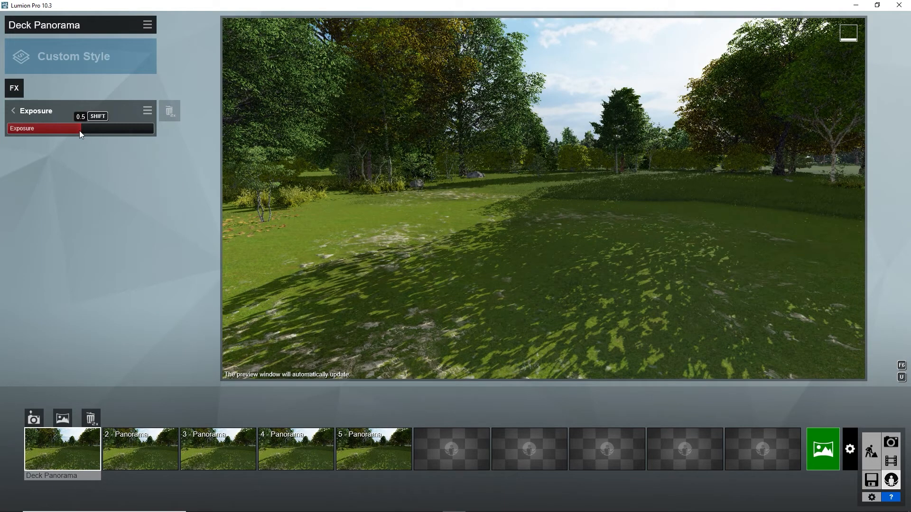
- In Lumion, lower the exposure of Deck Panorama strongly and that of 2 - Panorama slightly less
{"action": "left_click_drag", "start_coordinate": [79, 129], "coordinate": [55, 129]}
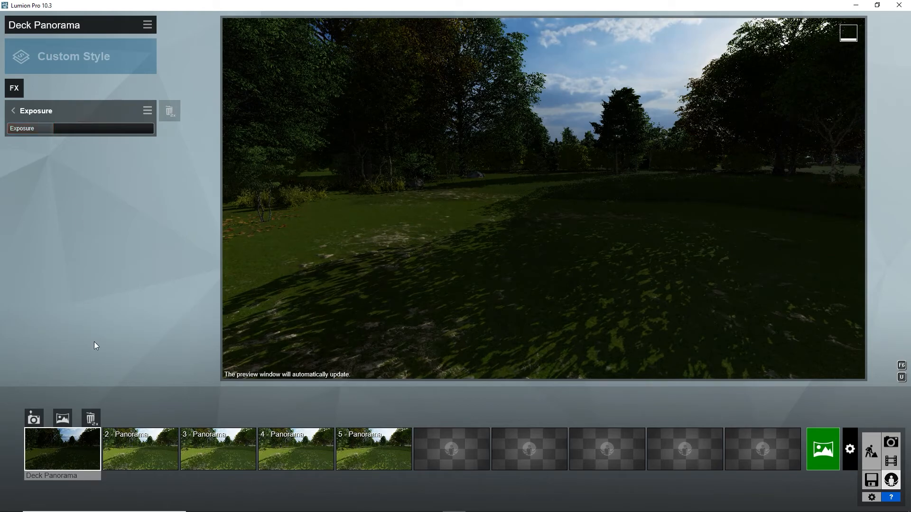
{"action": "left_click", "coordinate": [132, 443]}
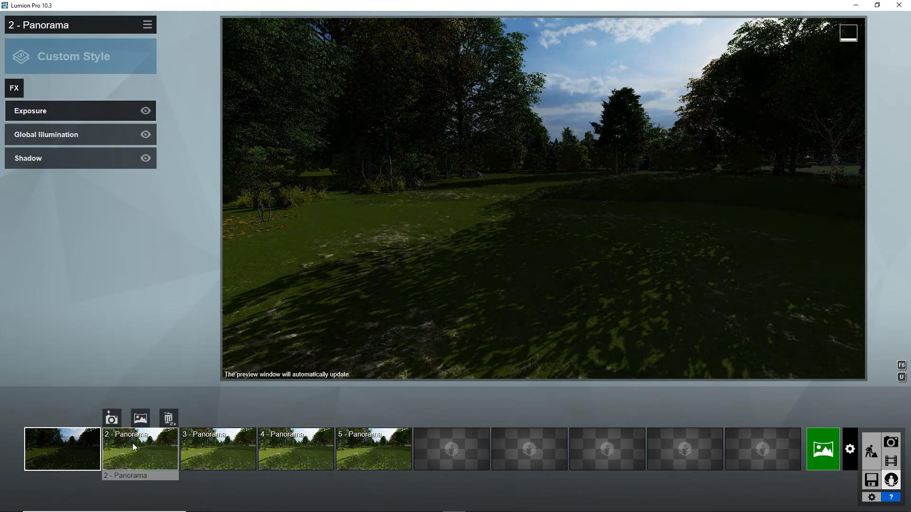
{"action": "left_click", "coordinate": [71, 108]}
{"action": "left_click_drag", "start_coordinate": [82, 127], "coordinate": [64, 129]}
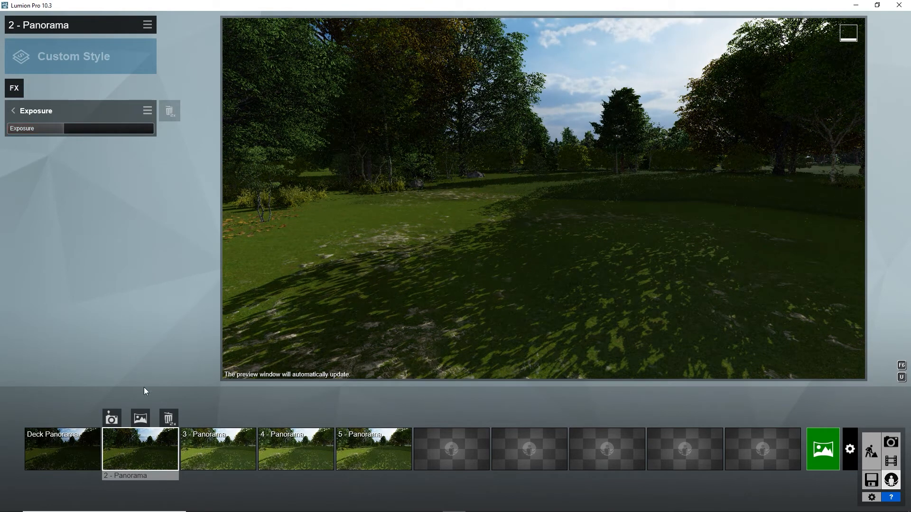
- Raise the exposure of 4 - Panorama moderately and that of 5 - Panorama further
{"action": "left_click", "coordinate": [277, 450]}
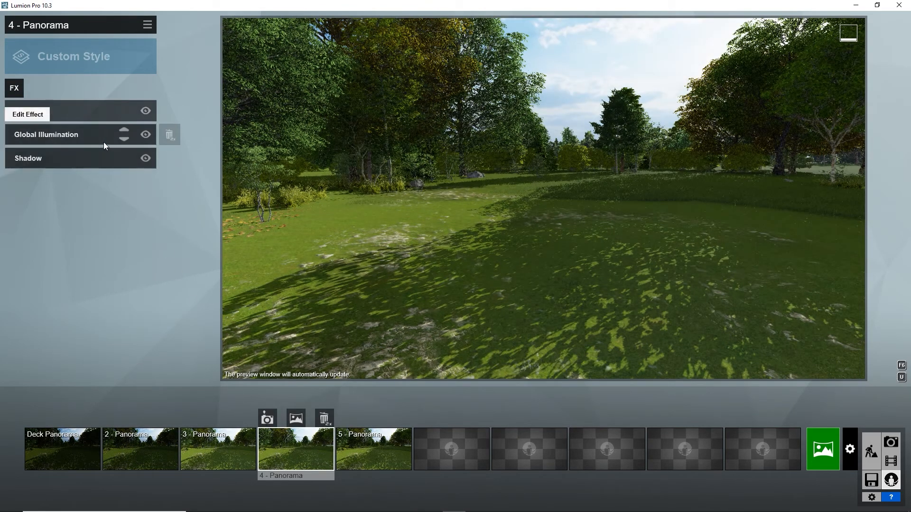
{"action": "left_click", "coordinate": [75, 113]}
{"action": "left_click_drag", "start_coordinate": [80, 127], "coordinate": [97, 130]}
{"action": "left_click", "coordinate": [369, 445]}
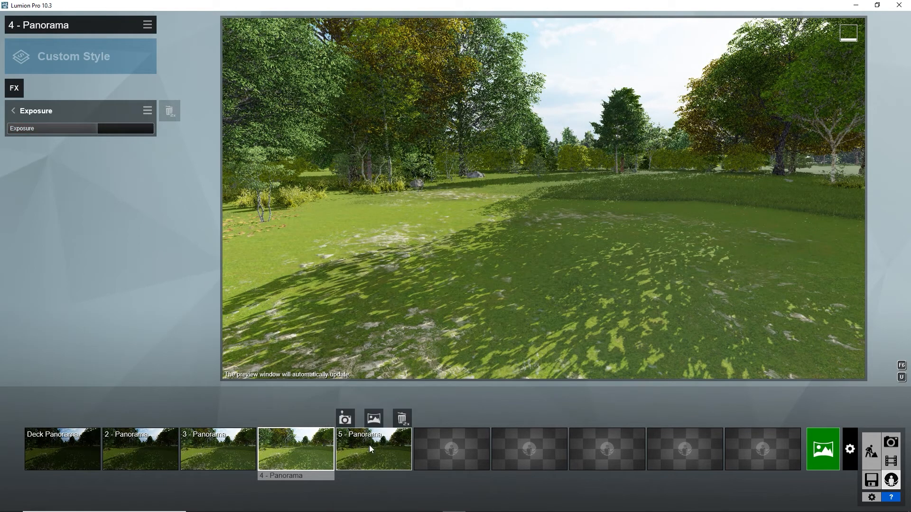
{"action": "left_click", "coordinate": [92, 117]}
{"action": "left_click_drag", "start_coordinate": [85, 126], "coordinate": [109, 131]}
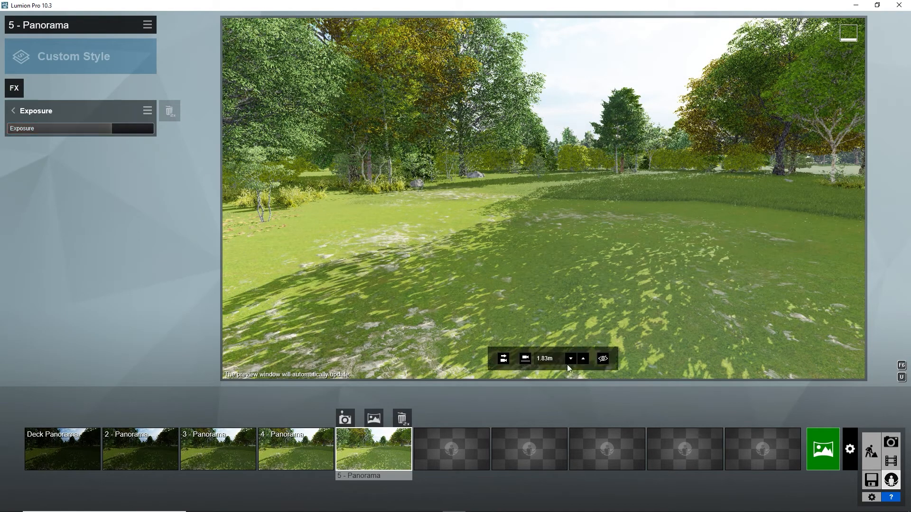
- Render all 360 panoramas in Medium size, 4096x2048
{"action": "left_click", "coordinate": [809, 445]}
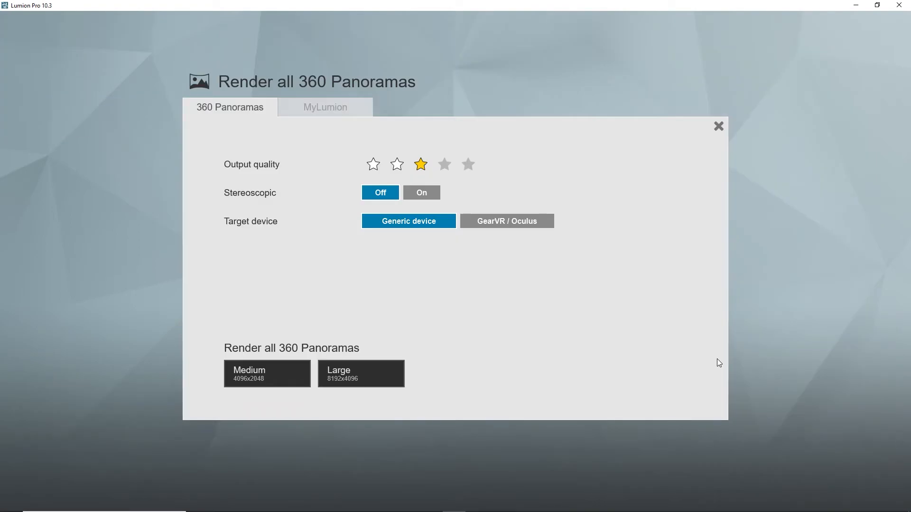
{"action": "left_click", "coordinate": [281, 375]}
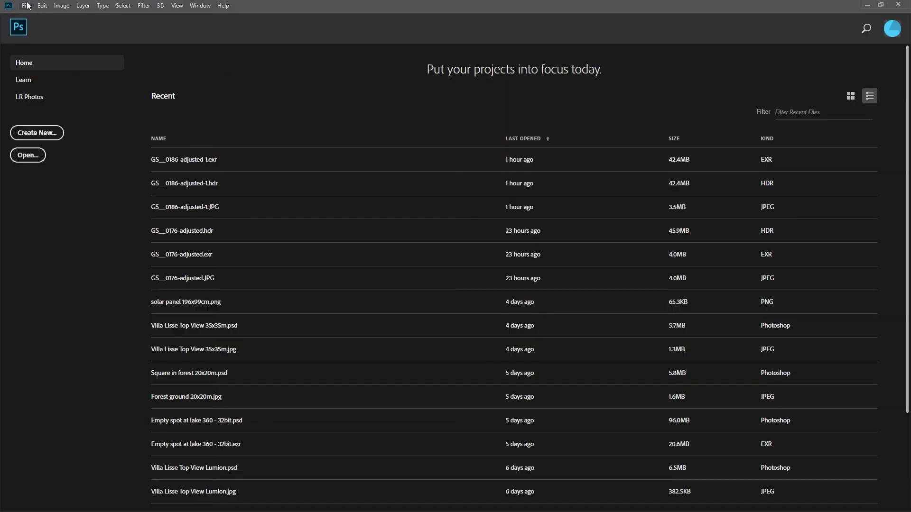
- In Photoshop, start Merge to HDR Pro with the five "360 around house" panorama TGA files as source
{"action": "left_click", "coordinate": [26, 5]}
{"action": "mouse_move", "coordinate": [94, 217]}
{"action": "left_click", "coordinate": [173, 305]}
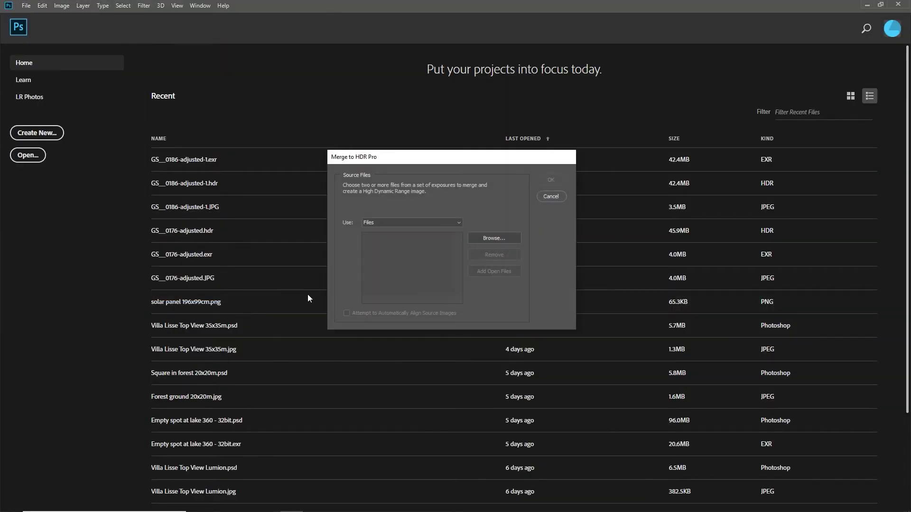
{"action": "left_click", "coordinate": [493, 238]}
{"action": "left_click_drag", "start_coordinate": [532, 260], "coordinate": [512, 192]}
{"action": "left_click", "coordinate": [562, 346]}
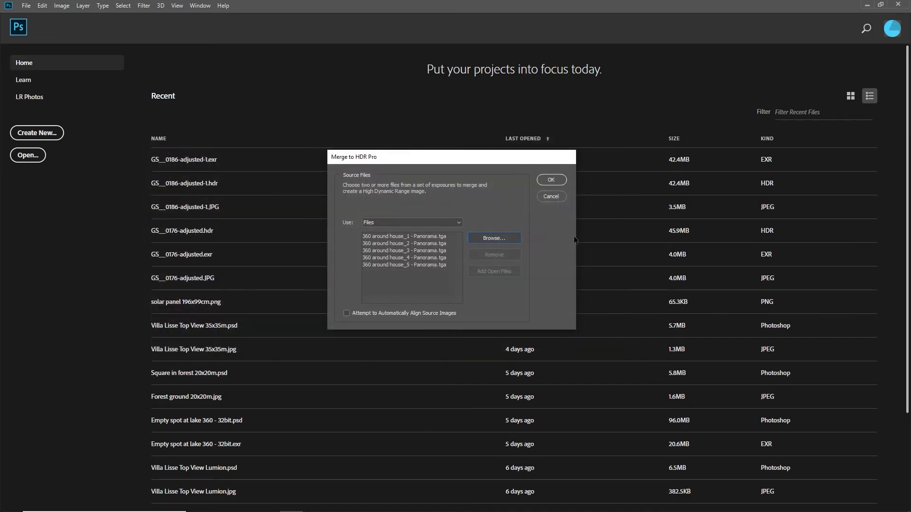
{"action": "left_click", "coordinate": [551, 180]}
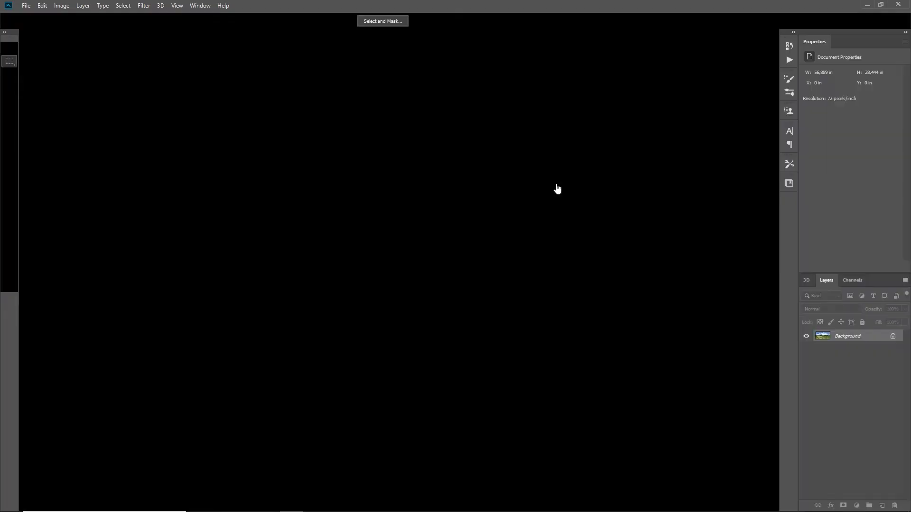
- Assign manual EV values to the five source panoramas, ending with -2 for the last one
{"action": "left_click", "coordinate": [526, 294]}
{"action": "left_click", "coordinate": [453, 203]}
{"action": "type", "text": "-2"}
{"action": "key", "text": "Return"}
{"action": "key", "text": "Return"}
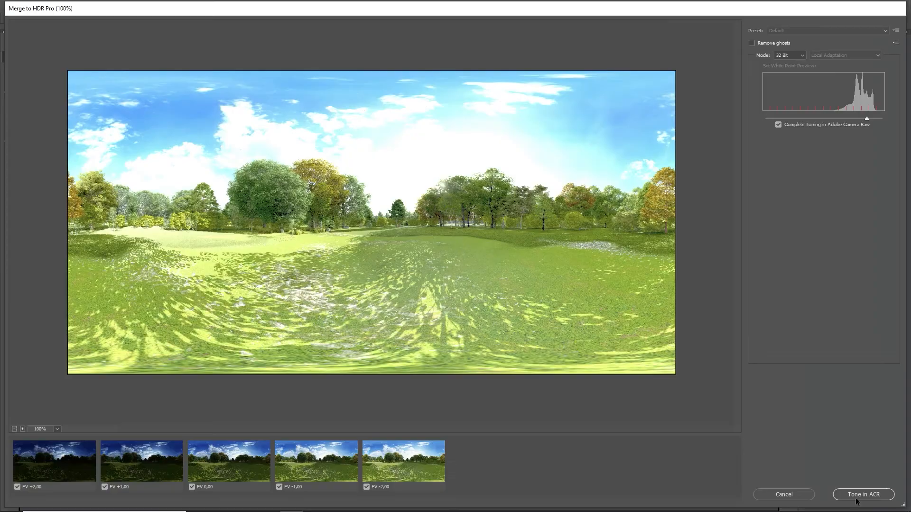
- Tone the merged 32-bit panorama in Adobe Camera Raw by lowering its exposure
{"action": "left_click", "coordinate": [857, 496]}
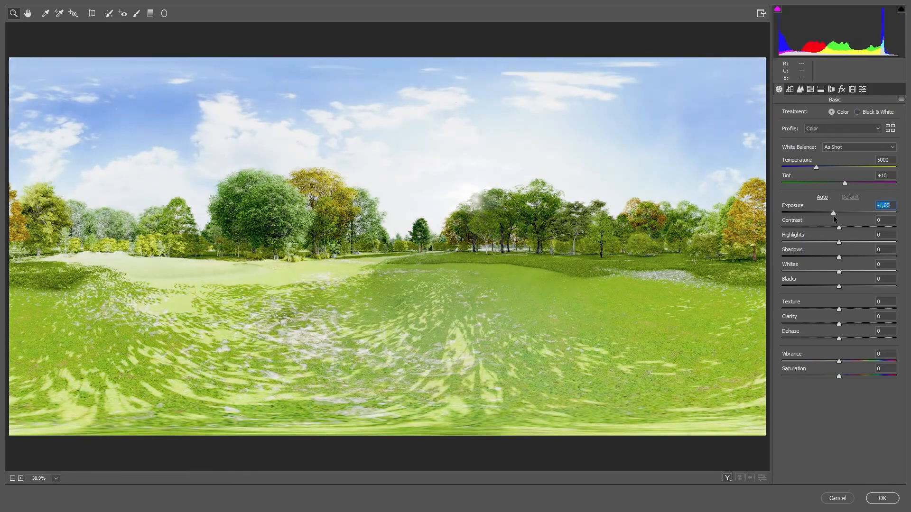
{"action": "left_click_drag", "start_coordinate": [831, 213], "coordinate": [824, 218]}
{"action": "left_click", "coordinate": [882, 498]}
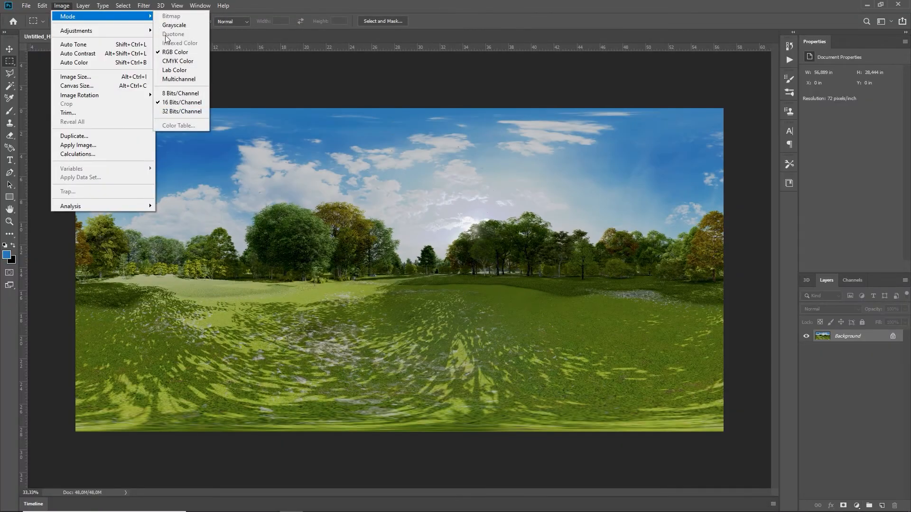
- Convert the toned panorama to 32 Bits/Channel and save it in the 360 images folder with a file name starting with Forest
{"action": "key", "text": "Escape"}
{"action": "left_click", "coordinate": [26, 6]}
{"action": "left_click", "coordinate": [47, 93]}
{"action": "left_click", "coordinate": [82, 187]}
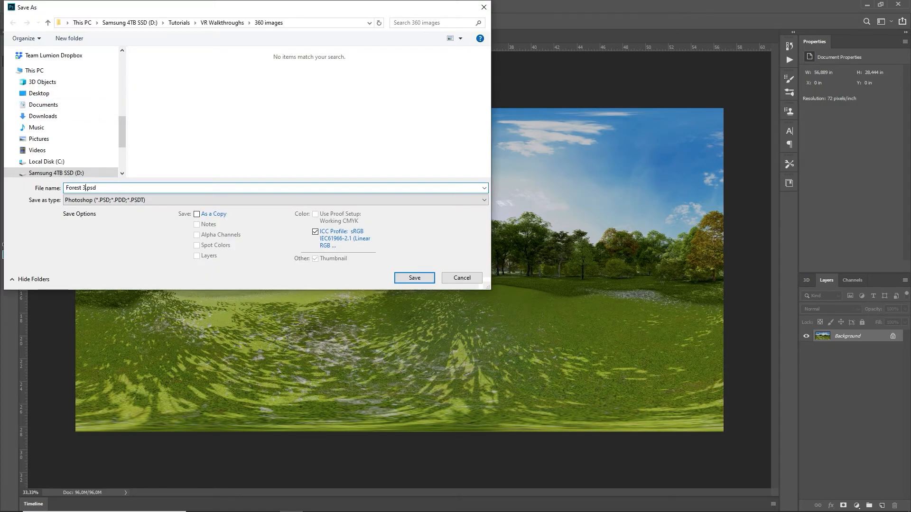
{"action": "left_click", "coordinate": [275, 200]}
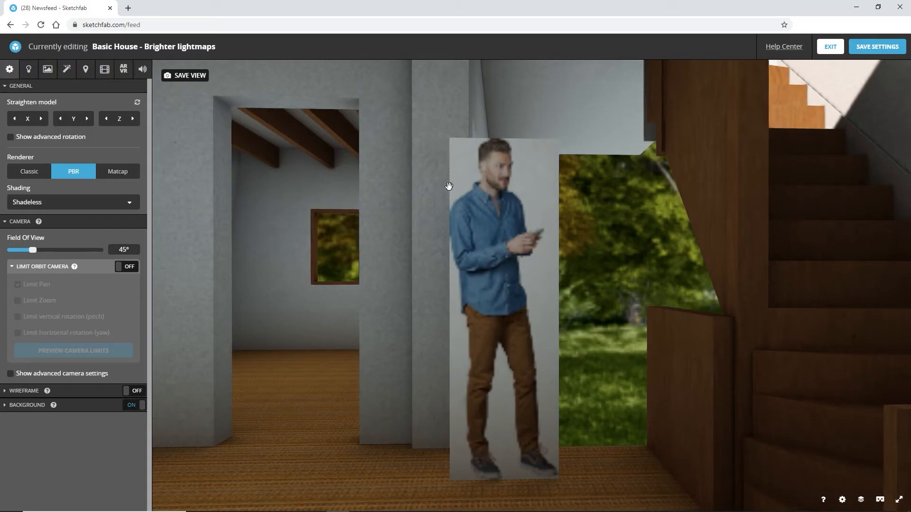
- In Sketchfab, select the billboard man's material and turn on its opacity
{"action": "left_click", "coordinate": [47, 69]}
{"action": "left_click", "coordinate": [490, 201]}
{"action": "left_click", "coordinate": [135, 401]}
{"action": "left_click", "coordinate": [4, 400]}
- Assign the lmap-man 1.78m on billboard texture to the material's opacity in Mask mode
{"action": "left_click", "coordinate": [23, 443]}
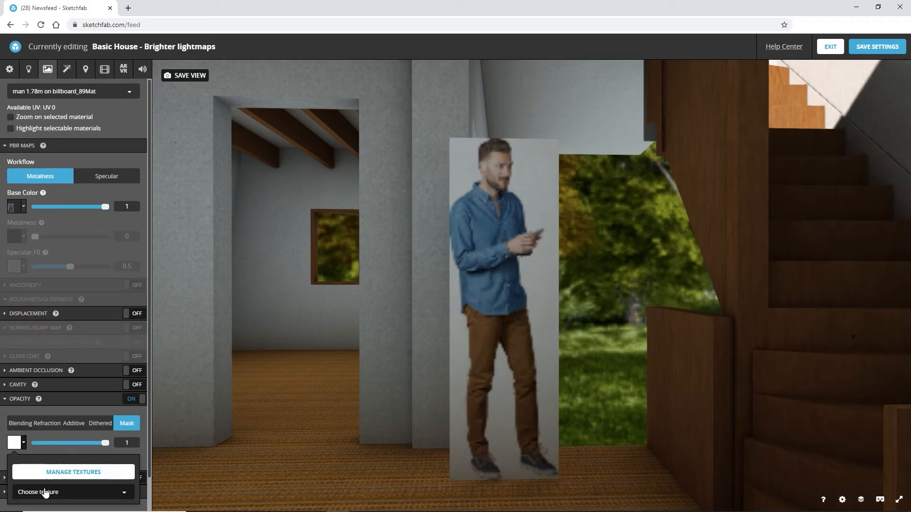
{"action": "left_click", "coordinate": [44, 490]}
{"action": "scroll", "coordinate": [61, 470], "scroll_direction": "down", "scroll_amount": 5}
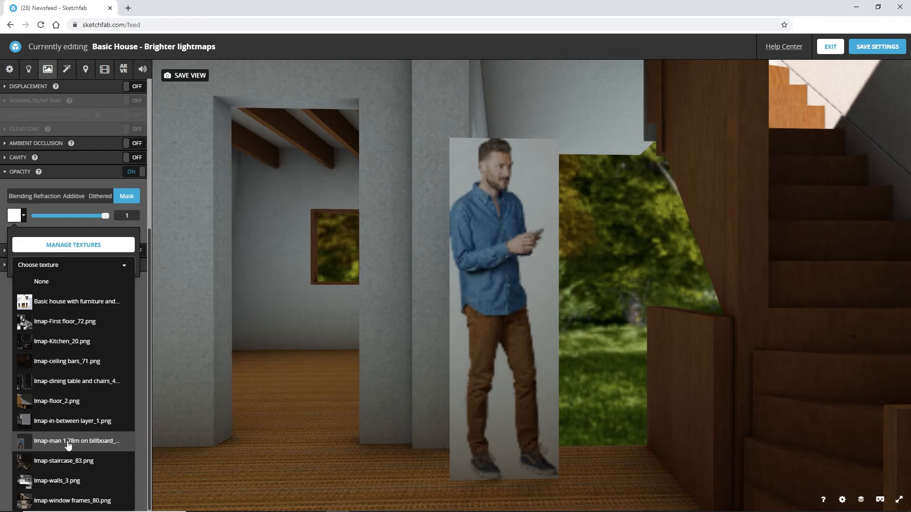
{"action": "left_click", "coordinate": [68, 442]}
{"action": "left_click", "coordinate": [102, 406]}
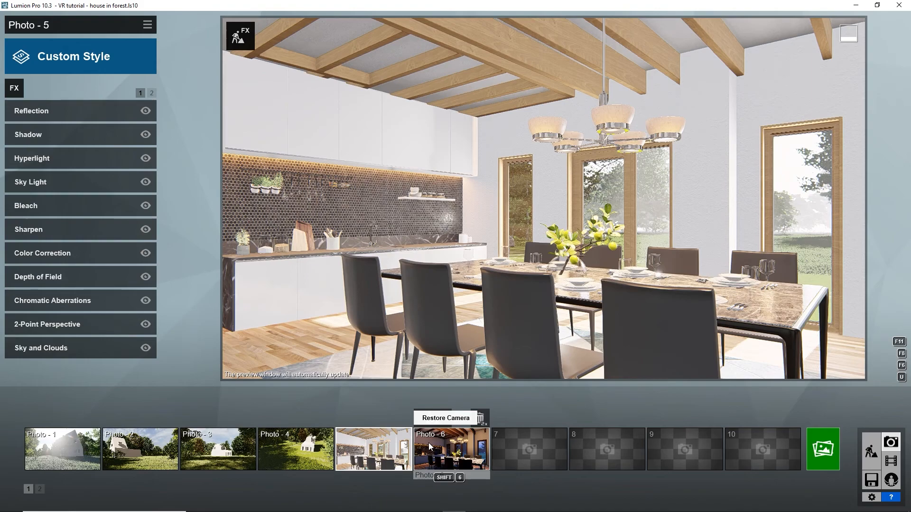
- In Lumion, view the evening dining room scene Photo - 6
{"action": "left_click", "coordinate": [429, 444]}
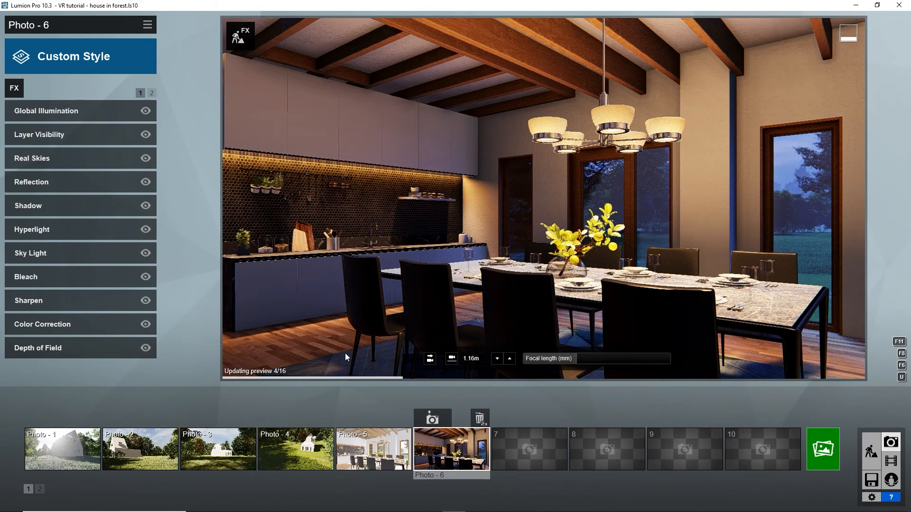